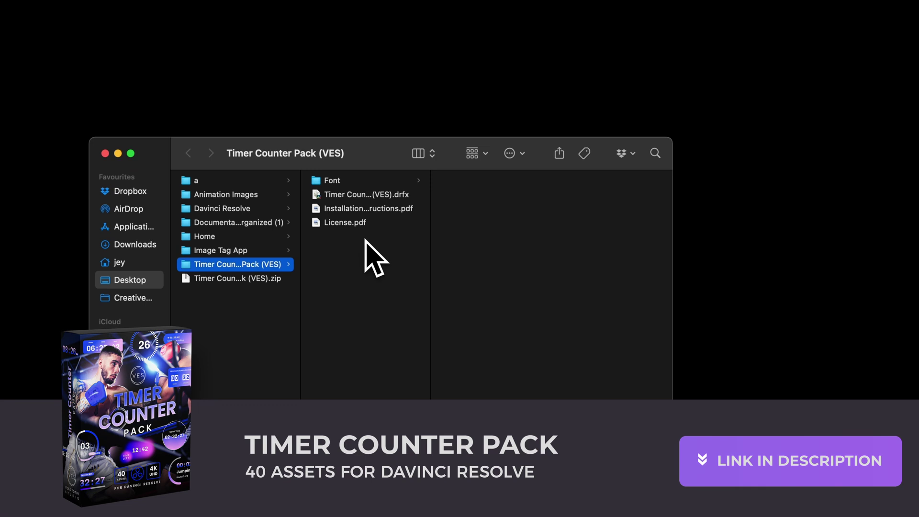
Step: Preview the license and installation PDFs, the Font folder and the Timer Counter Pack .drfx bundle
{"action": "left_click", "coordinate": [346, 225]}
{"action": "left_click", "coordinate": [348, 210]}
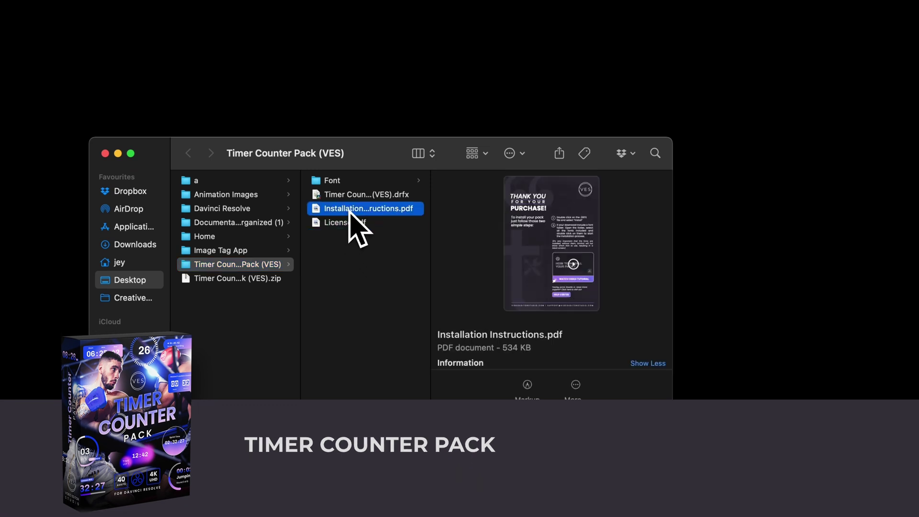
{"action": "left_click", "coordinate": [348, 183]}
{"action": "left_click", "coordinate": [352, 195]}
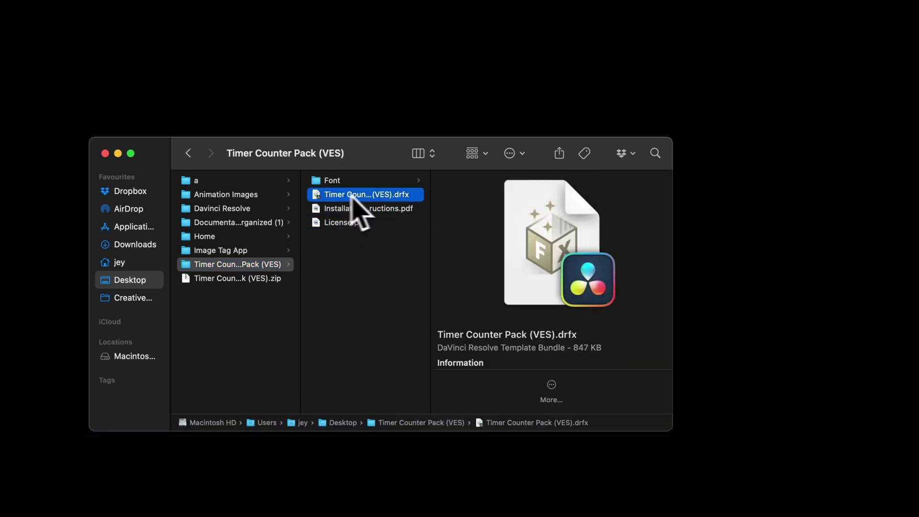
Step: Open the Font folder and select all 36 ChivoMono font files
{"action": "left_click", "coordinate": [363, 183]}
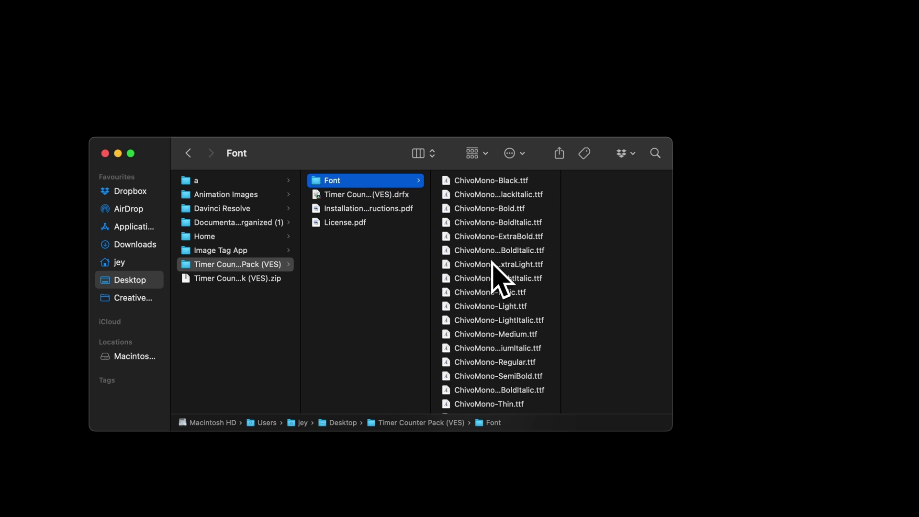
{"action": "left_click", "coordinate": [487, 186]}
{"action": "scroll", "coordinate": [478, 329], "scroll_direction": "down", "scroll_amount": 15}
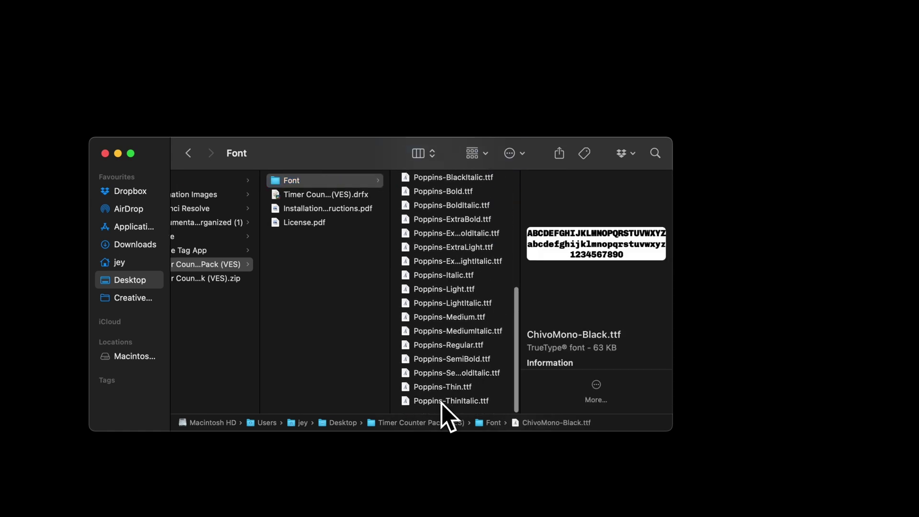
{"action": "left_click", "coordinate": [442, 402], "text": "shift"}
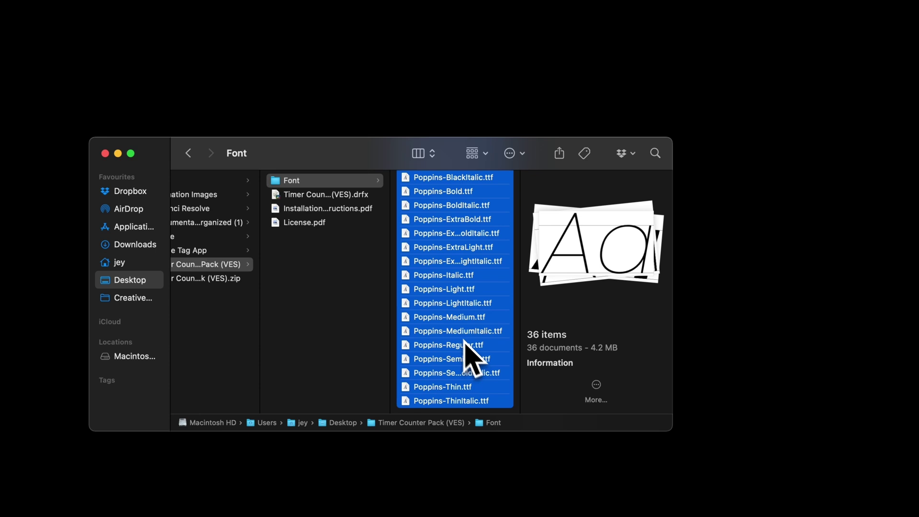
Step: Install Timer Counter Pack (VES).drfx into Resolve, overwriting the existing bundle
{"action": "left_click", "coordinate": [345, 196]}
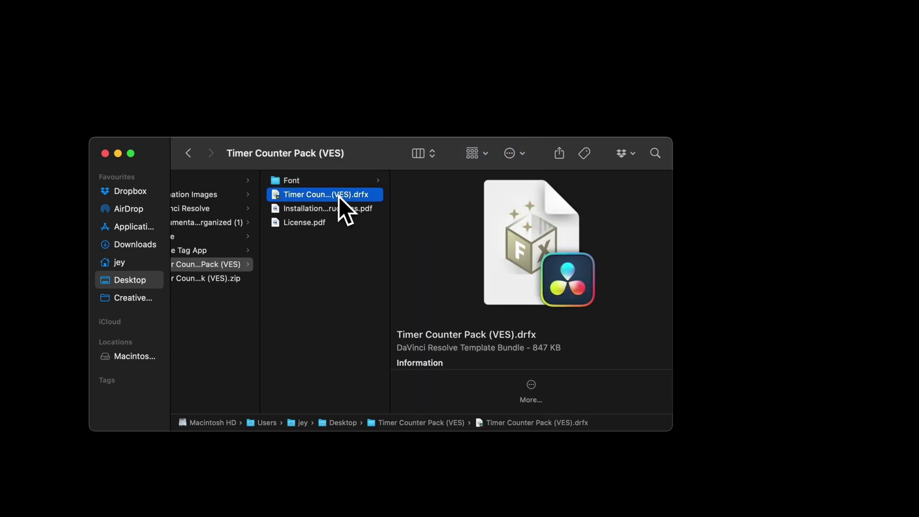
{"action": "double_click", "coordinate": [338, 196]}
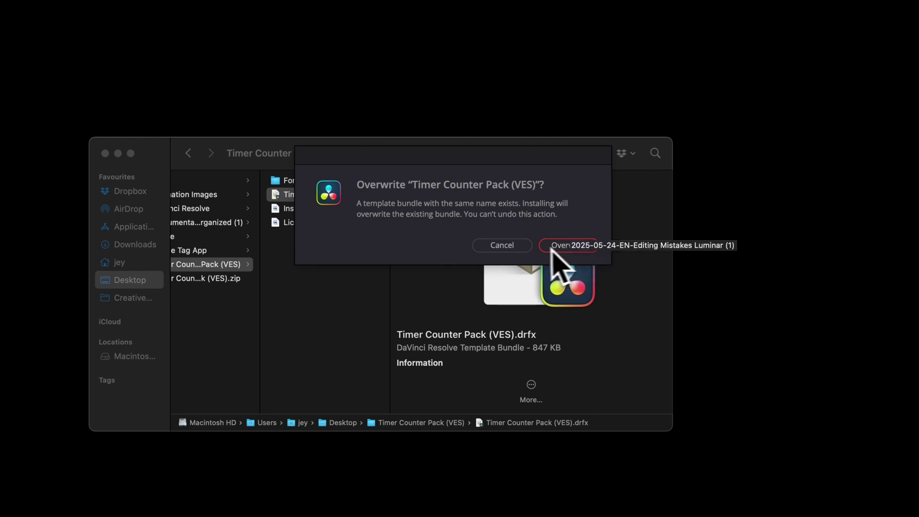
{"action": "left_click", "coordinate": [590, 250]}
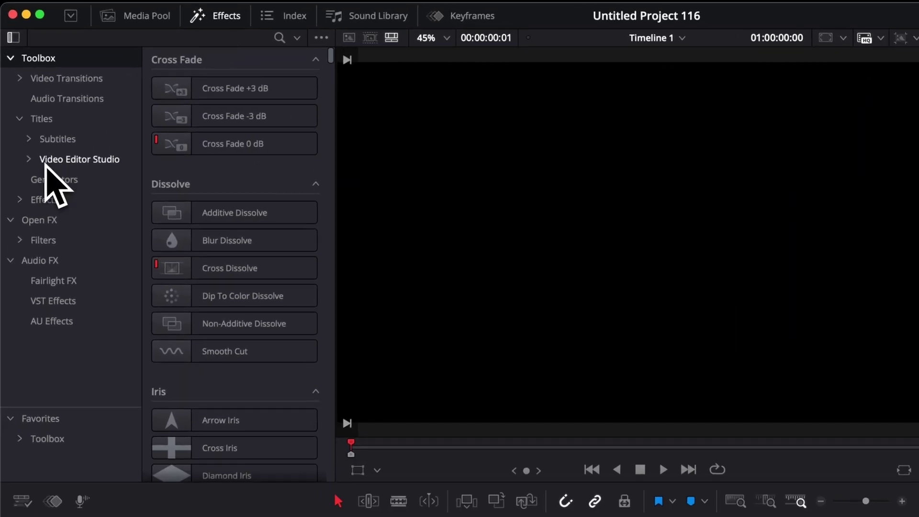
Step: Expand Video Editor Studio under Titles and show the Timer Counter Pack titles
{"action": "left_click", "coordinate": [29, 160]}
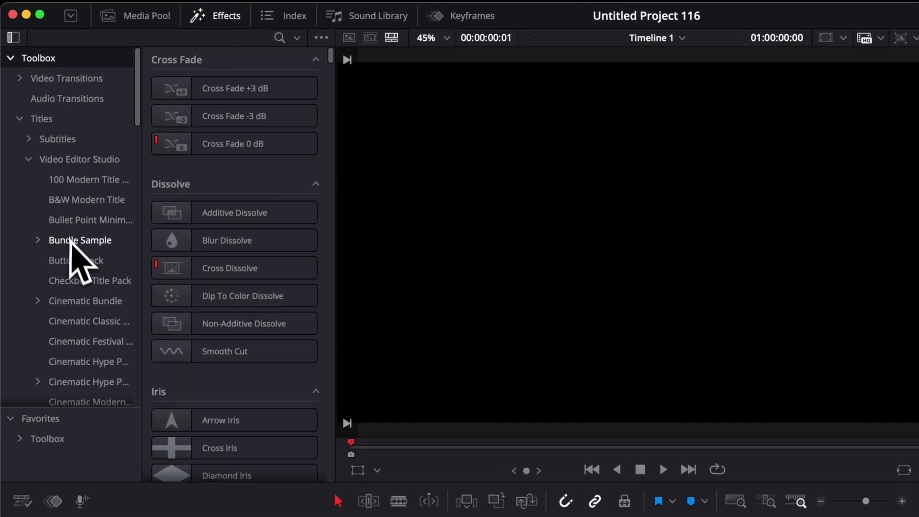
{"action": "scroll", "coordinate": [74, 251], "scroll_direction": "down", "scroll_amount": 15}
{"action": "scroll", "coordinate": [74, 246], "scroll_direction": "down", "scroll_amount": 15}
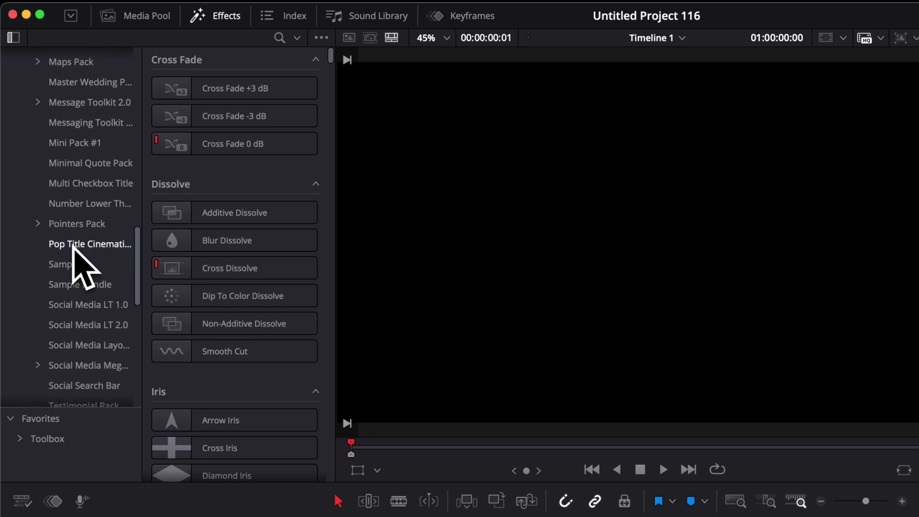
{"action": "left_click", "coordinate": [67, 280]}
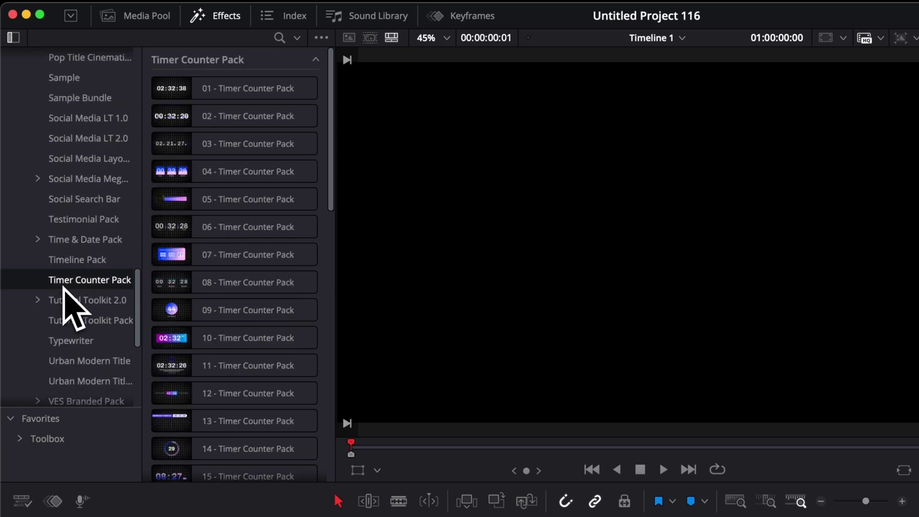
{"action": "scroll", "coordinate": [279, 142], "scroll_direction": "down", "scroll_amount": 15}
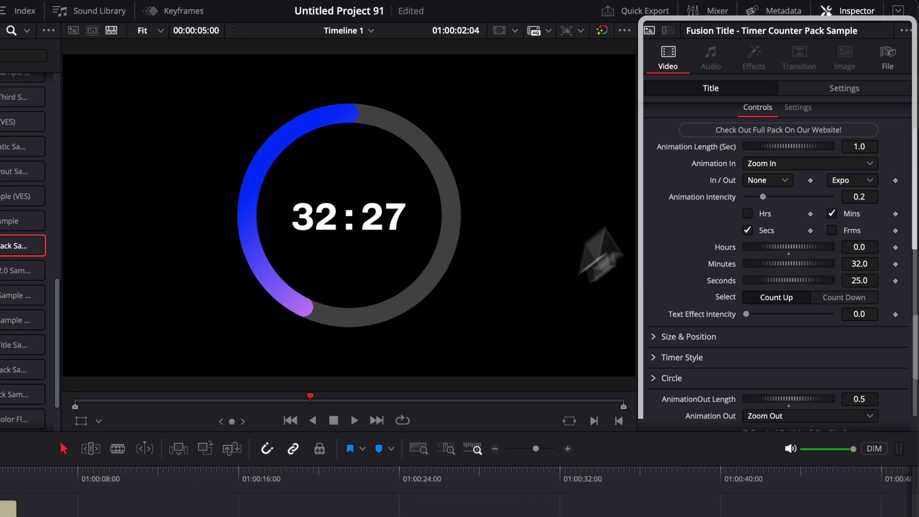
{"action": "left_click", "coordinate": [898, 10]}
{"action": "scroll", "coordinate": [878, 92], "scroll_direction": "up", "scroll_amount": 1}
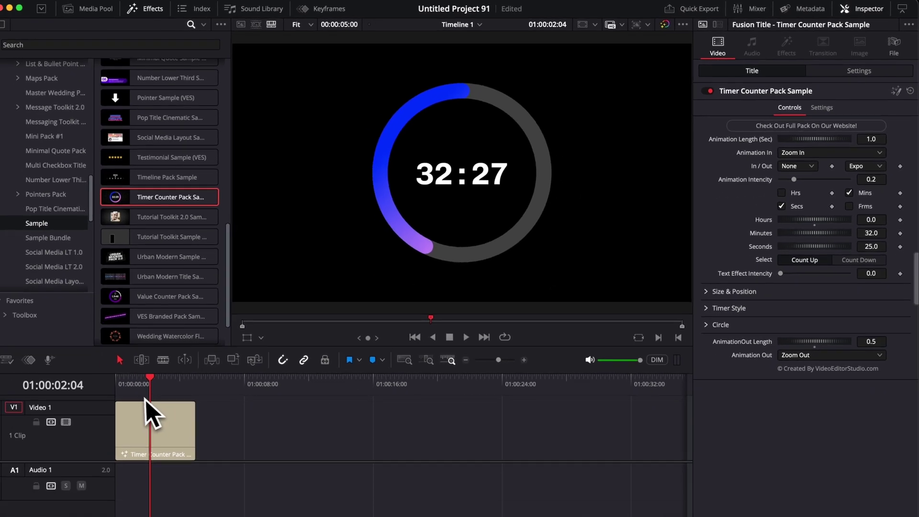
{"action": "left_click_drag", "start_coordinate": [142, 381], "coordinate": [123, 381]}
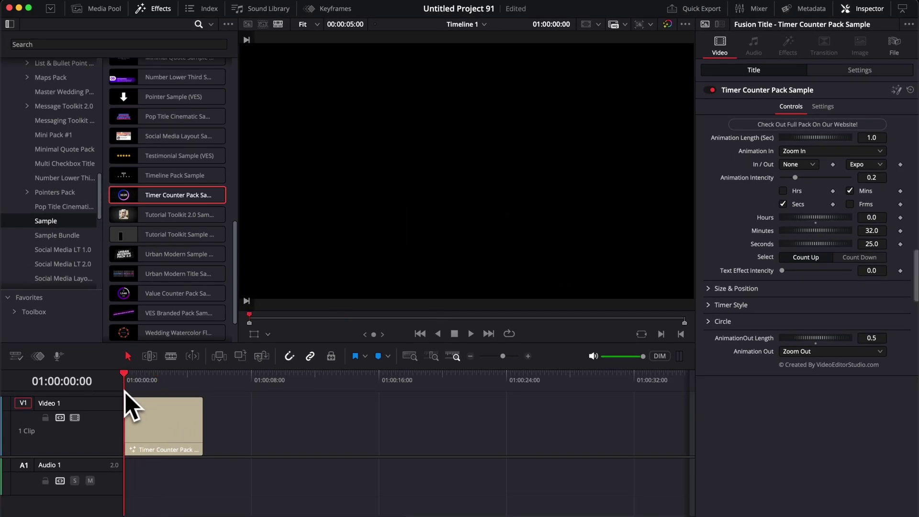
{"action": "key", "text": "space"}
{"action": "left_click", "coordinate": [191, 382]}
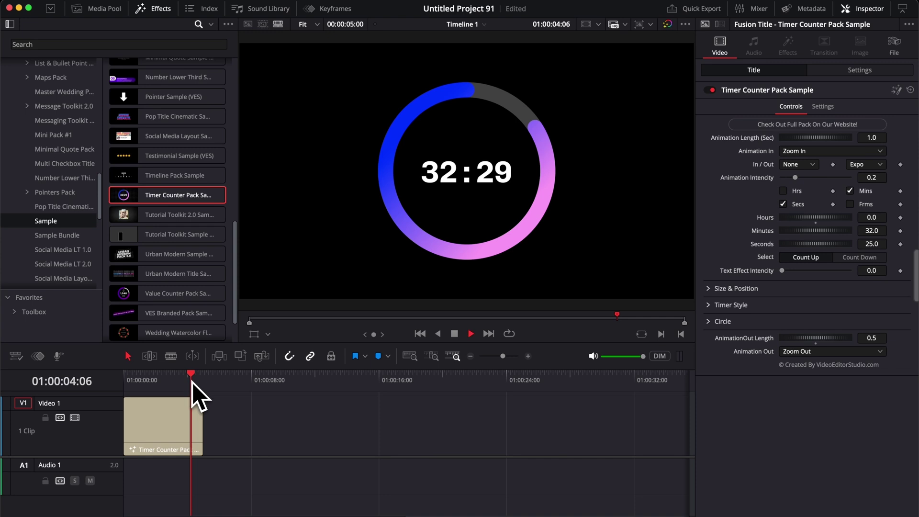
{"action": "left_click_drag", "start_coordinate": [191, 381], "coordinate": [148, 386]}
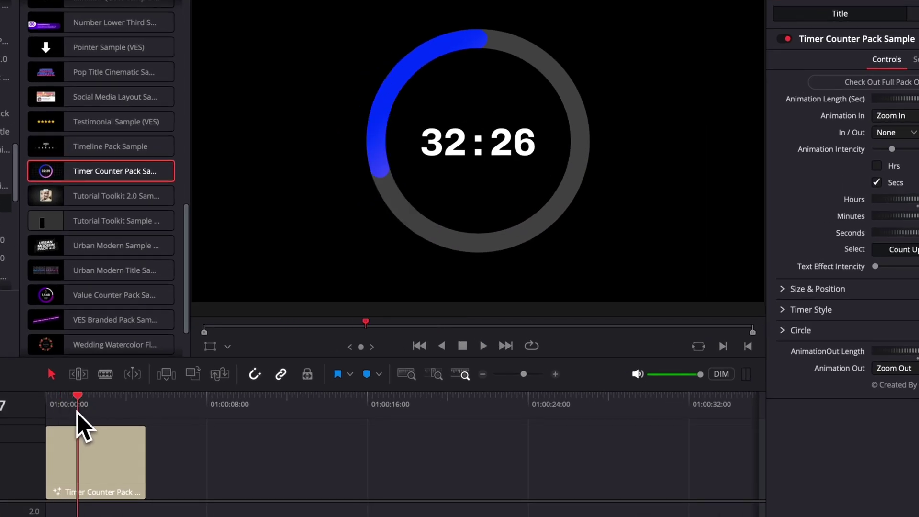
{"action": "left_click_drag", "start_coordinate": [78, 412], "coordinate": [128, 417]}
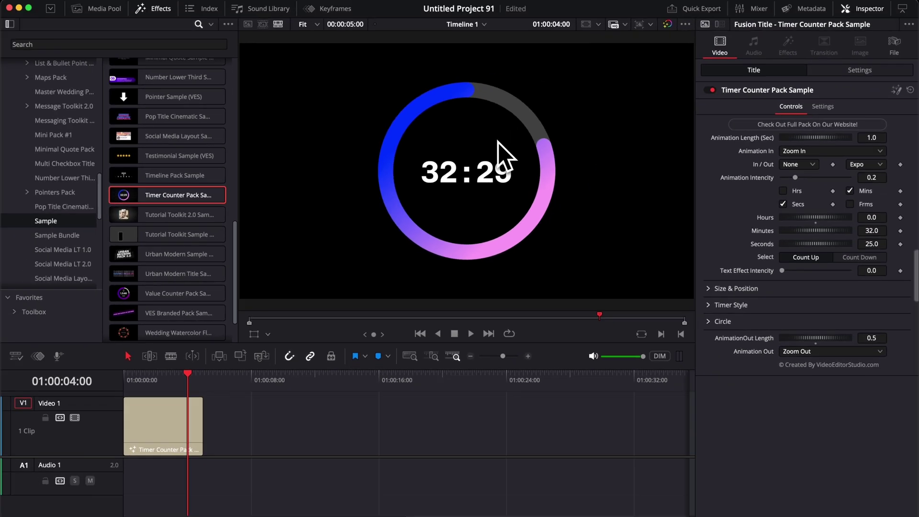
Step: Replay the timer title from the start to review the 3.0-second intro animation
{"action": "left_click", "coordinate": [144, 375]}
{"action": "left_click", "coordinate": [126, 376]}
{"action": "key", "text": "space"}
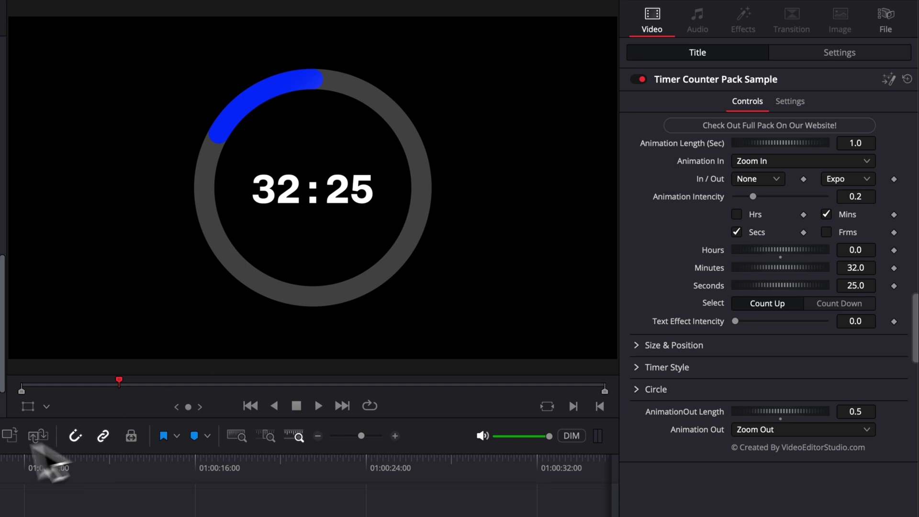
{"action": "key", "text": "Home"}
{"action": "key", "text": "space"}
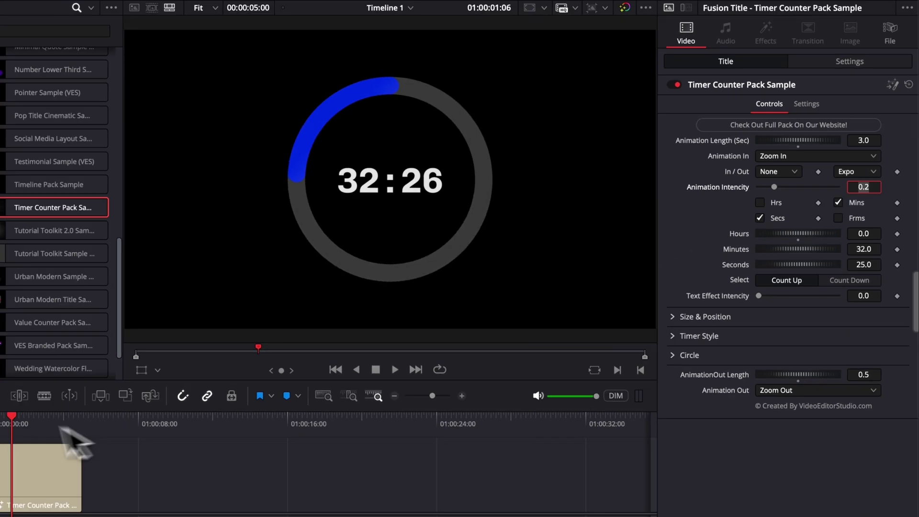
{"action": "left_click", "coordinate": [129, 380]}
{"action": "key", "text": "space"}
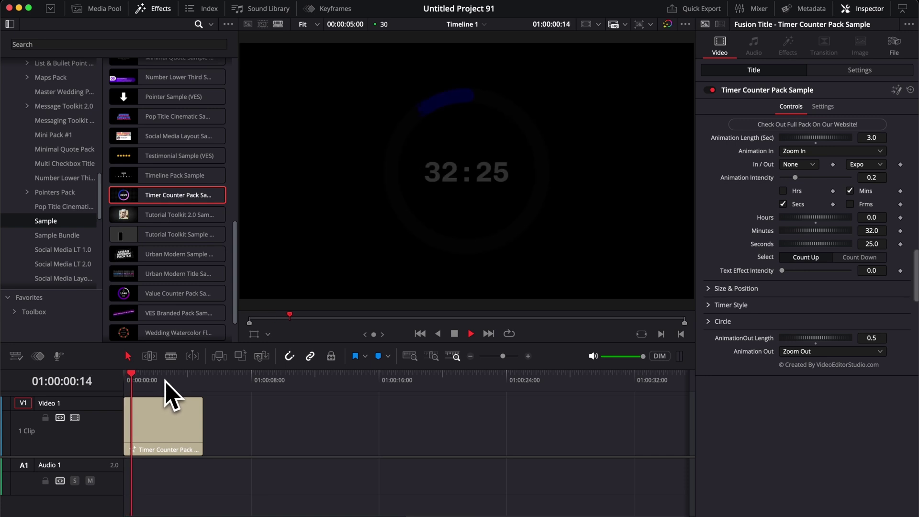
{"action": "key", "text": "space"}
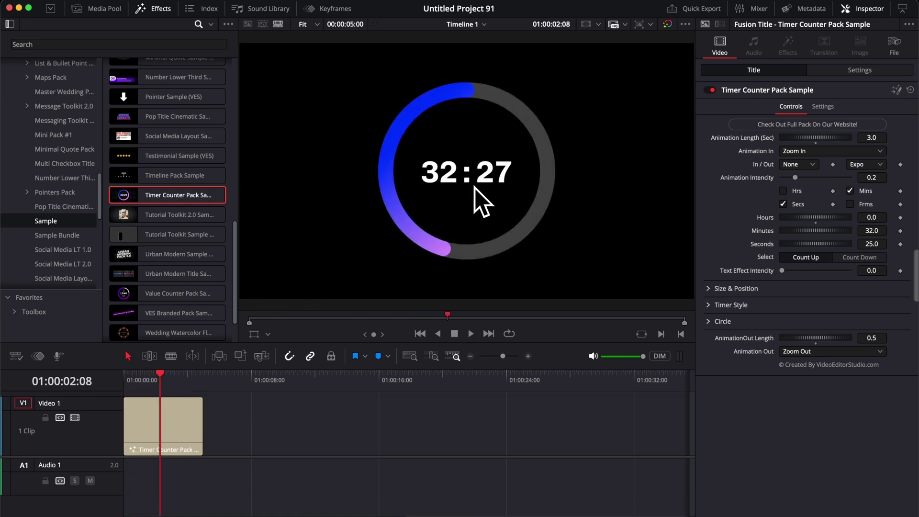
{"action": "mouse_move", "coordinate": [139, 381]}
{"action": "left_mouse_down"}
{"action": "mouse_move", "coordinate": [127, 381]}
{"action": "mouse_move", "coordinate": [133, 389]}
{"action": "left_mouse_up"}
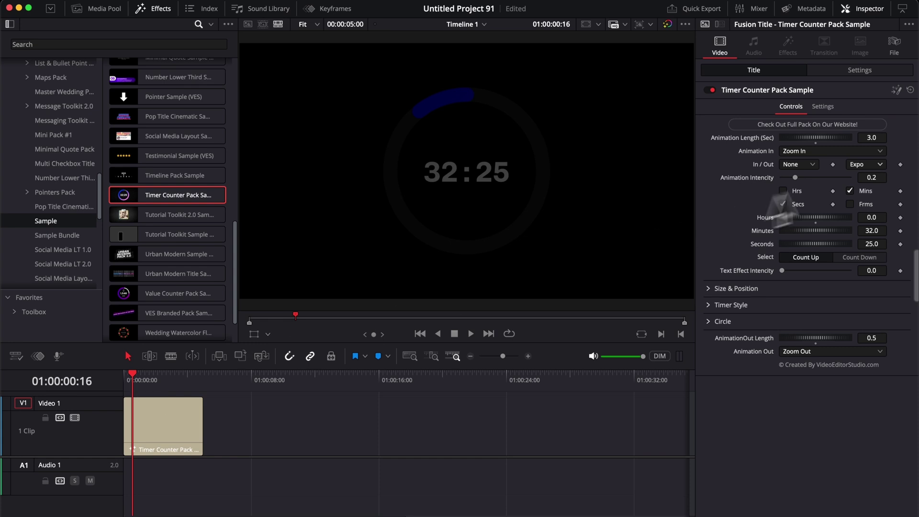
Step: Set the timer title's intro animation to Slide Down
{"action": "left_click", "coordinate": [819, 153]}
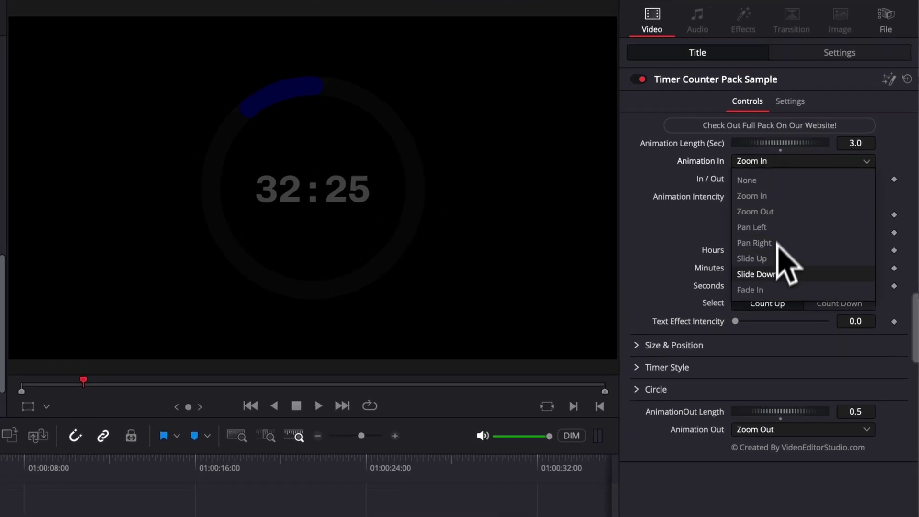
{"action": "left_click", "coordinate": [769, 279]}
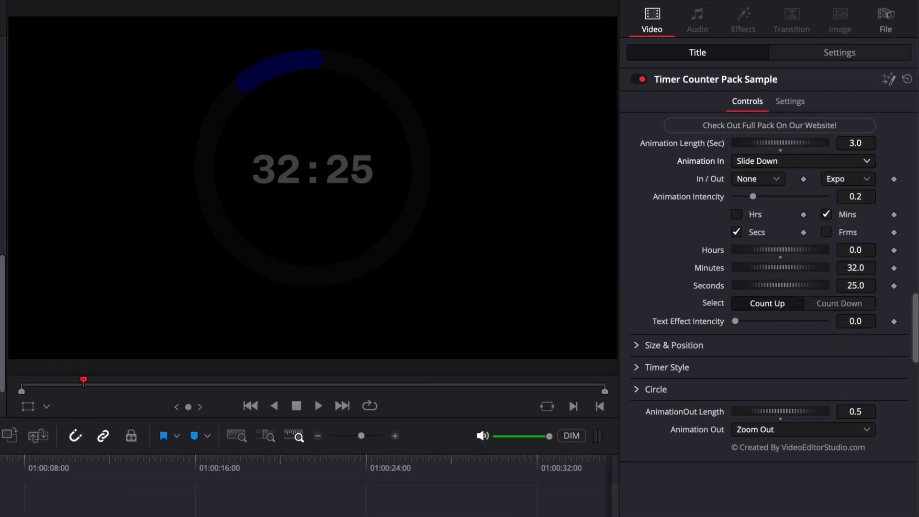
{"action": "key", "text": "Home"}
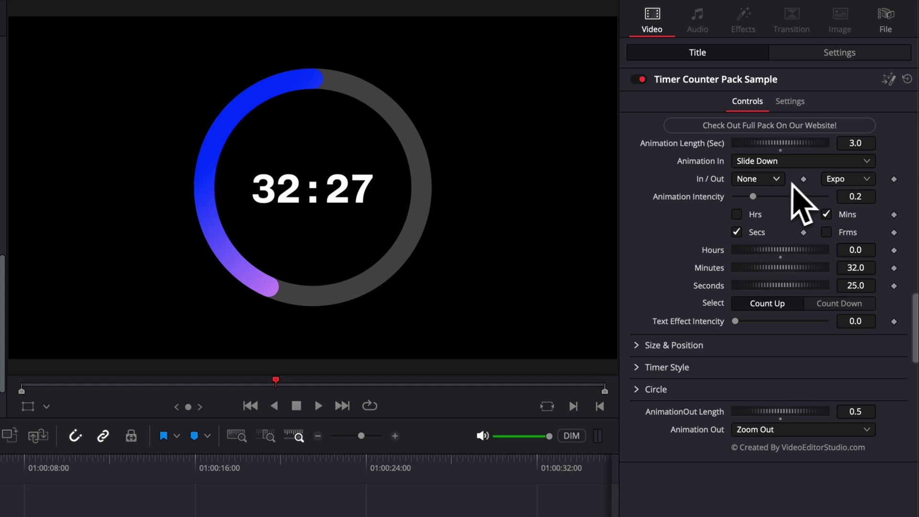
Step: Preview Elastic intro easing, then switch the In/Out easing to Expo
{"action": "left_click", "coordinate": [863, 182]}
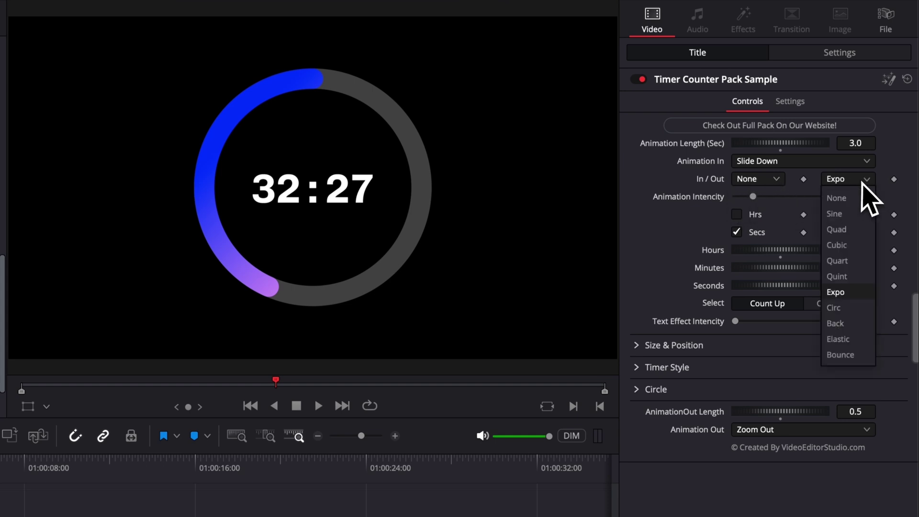
{"action": "left_click", "coordinate": [846, 340]}
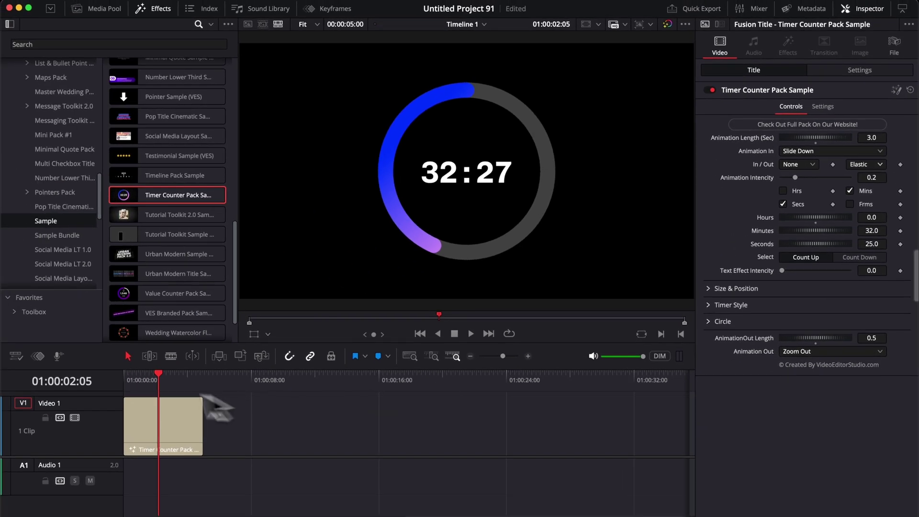
{"action": "left_click_drag", "start_coordinate": [82, 401], "coordinate": [60, 402]}
{"action": "key", "text": "space"}
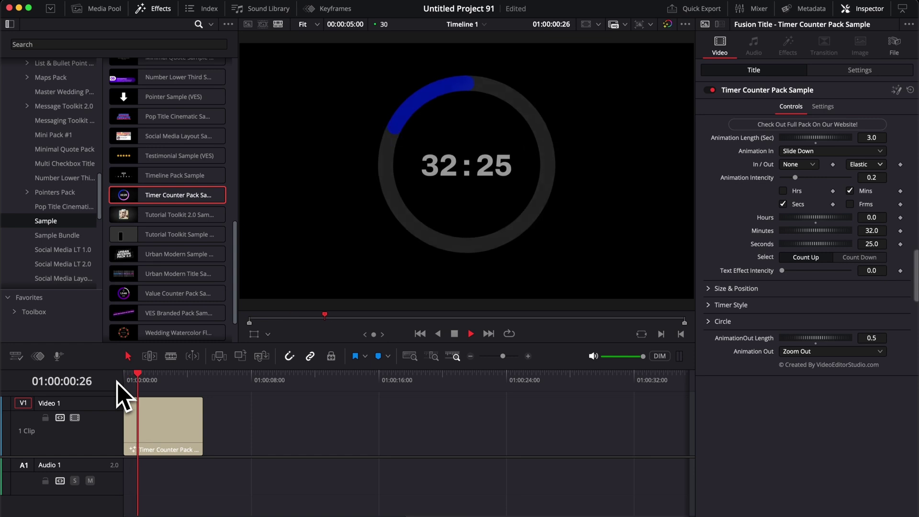
{"action": "left_click", "coordinate": [126, 381]}
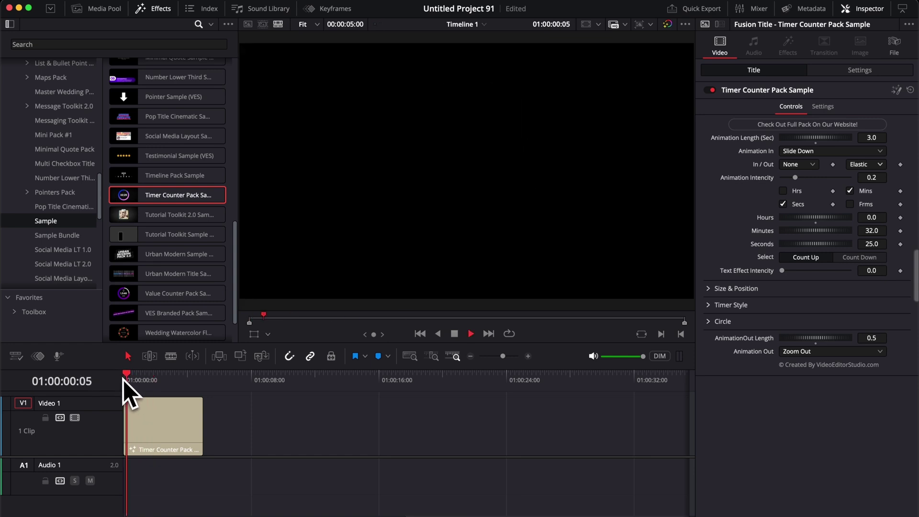
{"action": "left_click", "coordinate": [867, 164]}
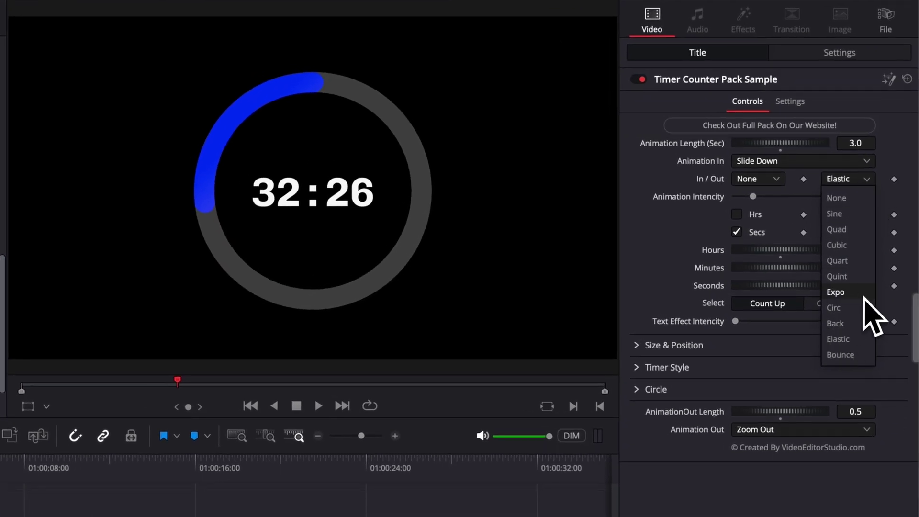
{"action": "left_click", "coordinate": [864, 293]}
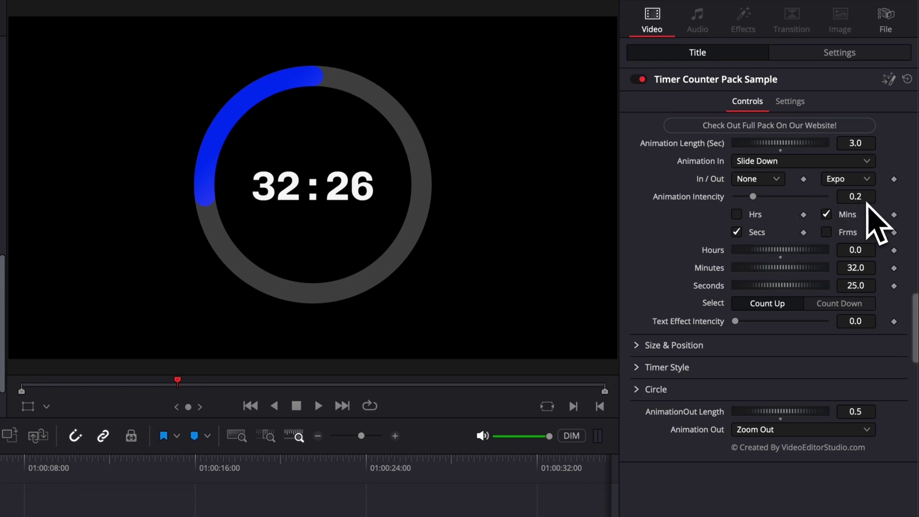
{"action": "key", "text": "j"}
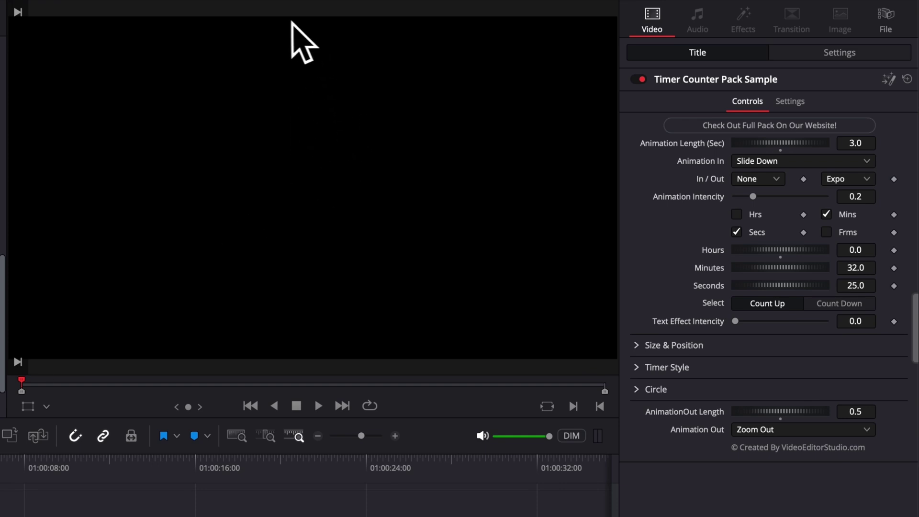
{"action": "key", "text": "l"}
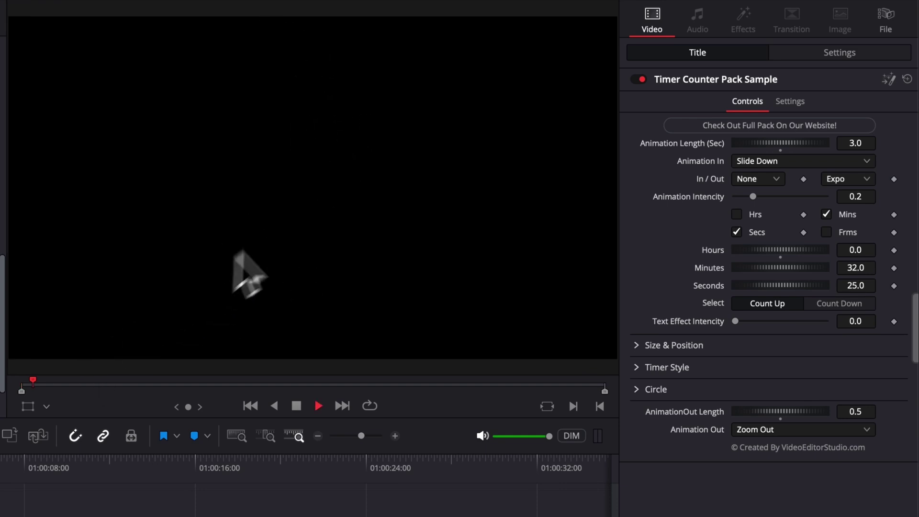
{"action": "key", "text": "k"}
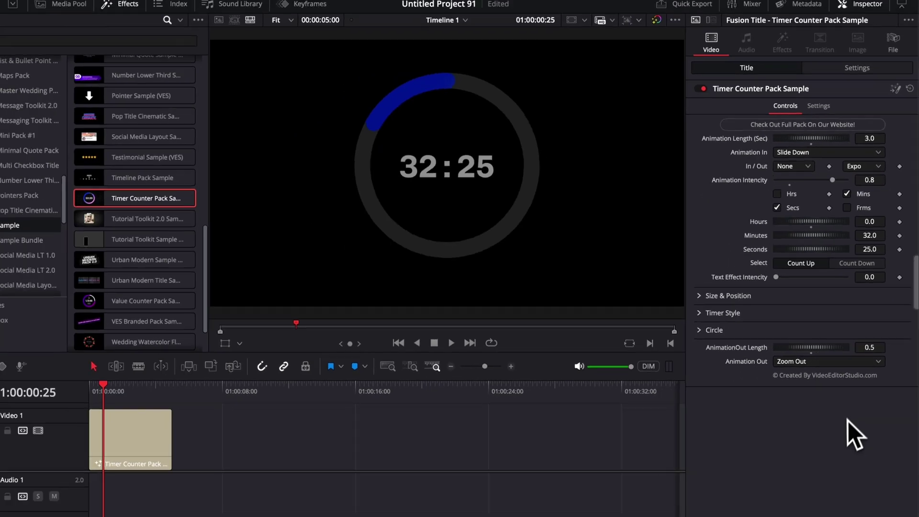
{"action": "left_click", "coordinate": [123, 379]}
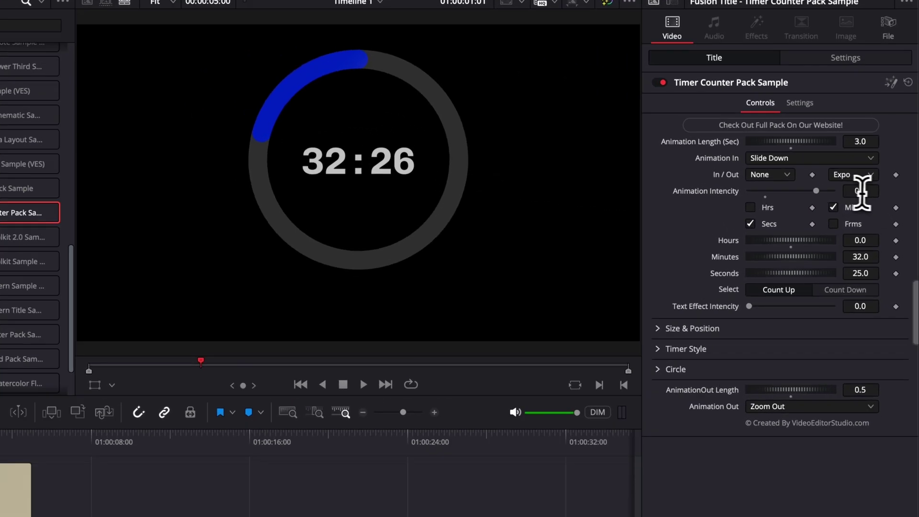
{"action": "key", "text": "Return"}
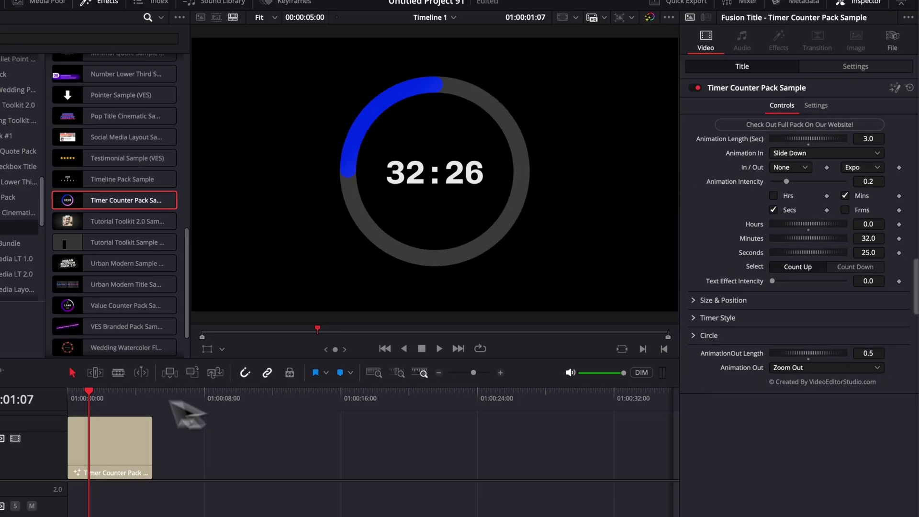
Step: Scrub and play to the clip's end near 01:00:03:26 to check the gradient ring
{"action": "left_click_drag", "start_coordinate": [185, 383], "coordinate": [191, 383]}
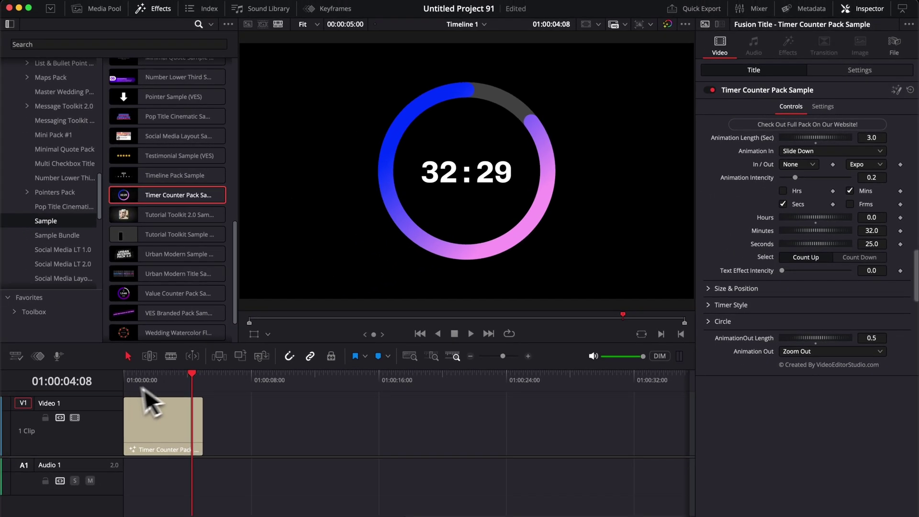
{"action": "left_click", "coordinate": [186, 381]}
{"action": "key", "text": "space"}
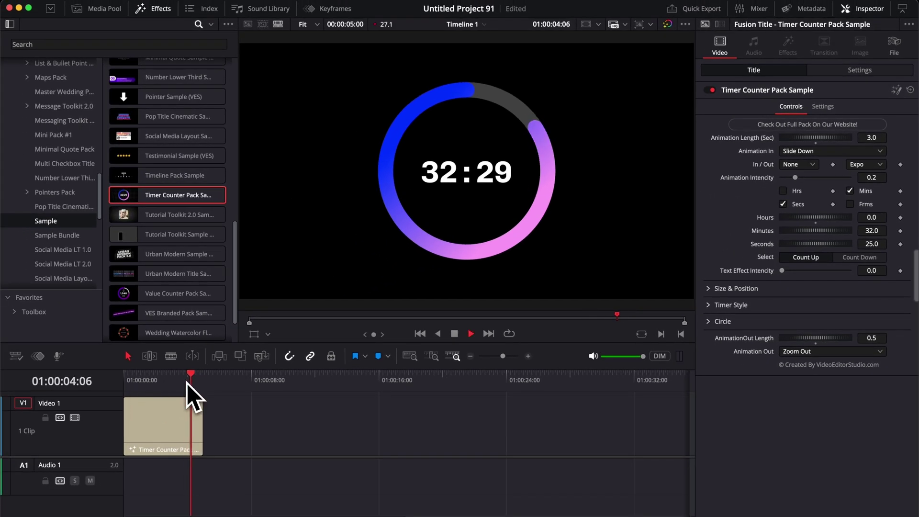
{"action": "left_click_drag", "start_coordinate": [207, 388], "coordinate": [189, 389]}
Step: Set the timer title's exit animation to Pan Right and replay from the start
{"action": "left_click", "coordinate": [195, 424]}
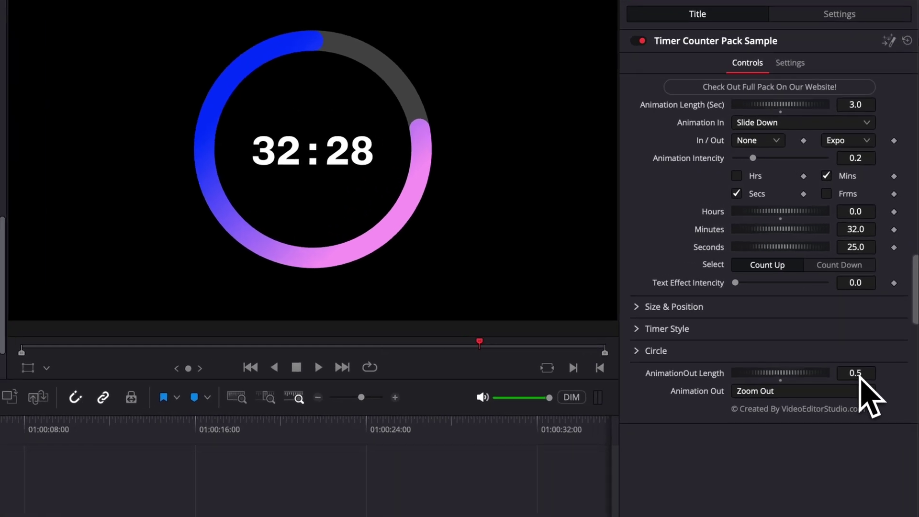
{"action": "left_click", "coordinate": [832, 391]}
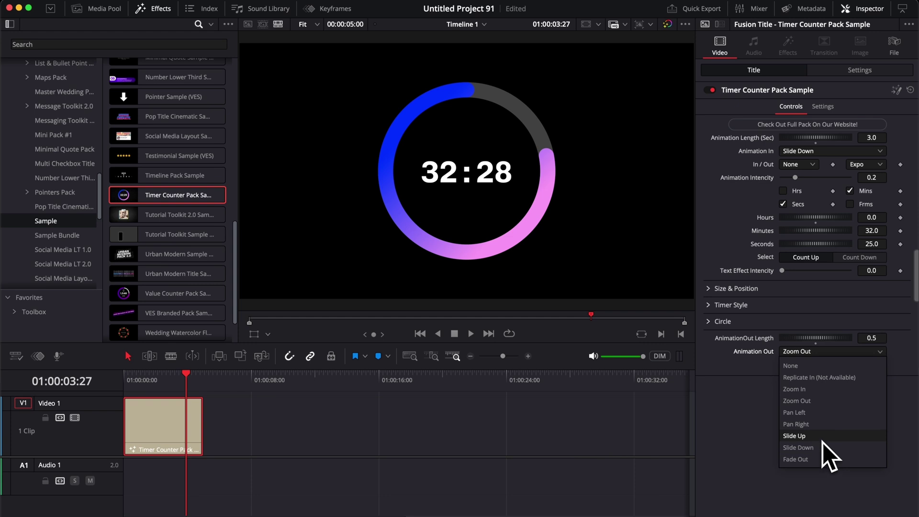
{"action": "left_click", "coordinate": [823, 426]}
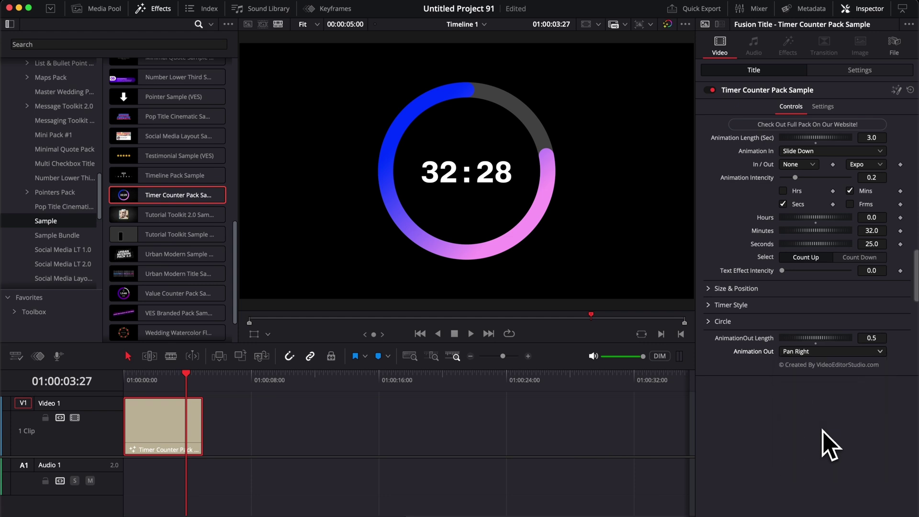
{"action": "key", "text": "Home"}
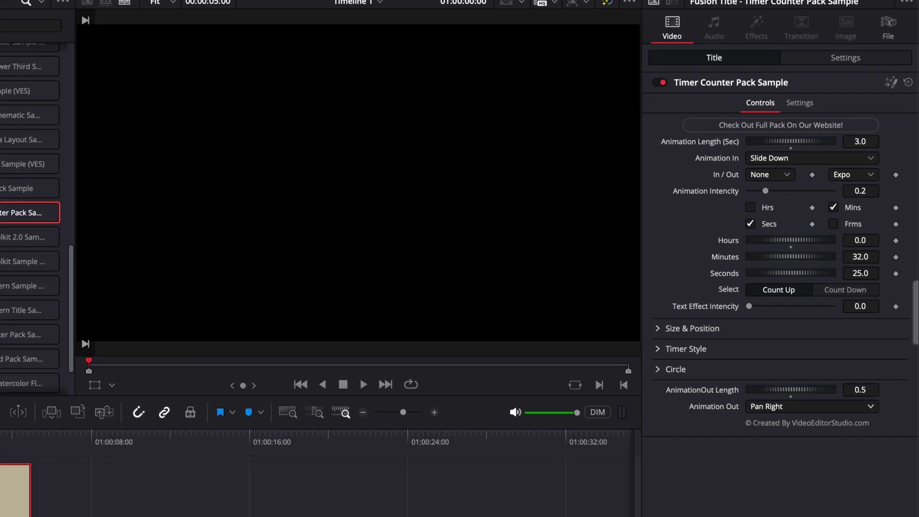
{"action": "key", "text": "space"}
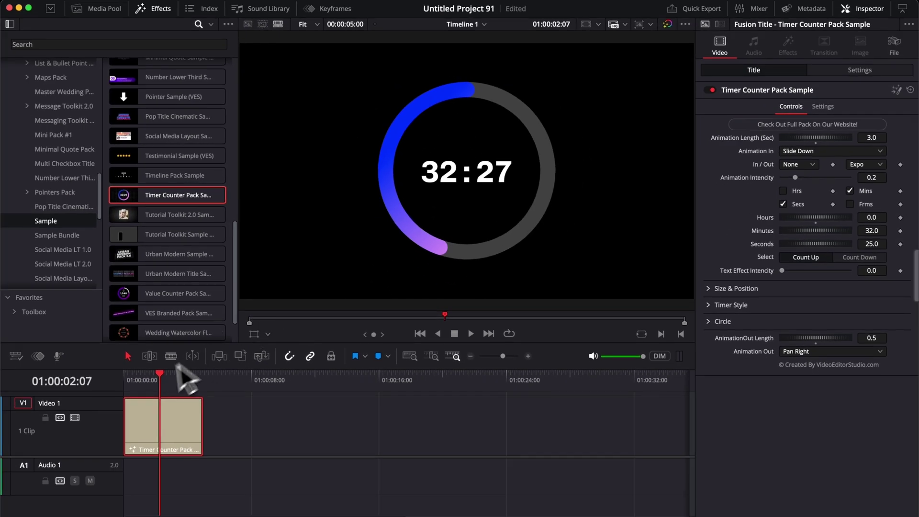
{"action": "left_click_drag", "start_coordinate": [159, 373], "coordinate": [127, 376]}
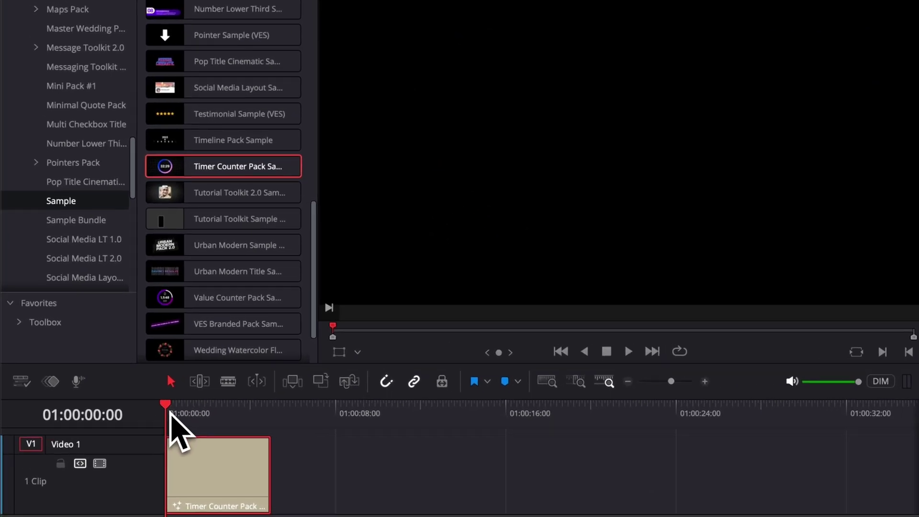
{"action": "key", "text": "space"}
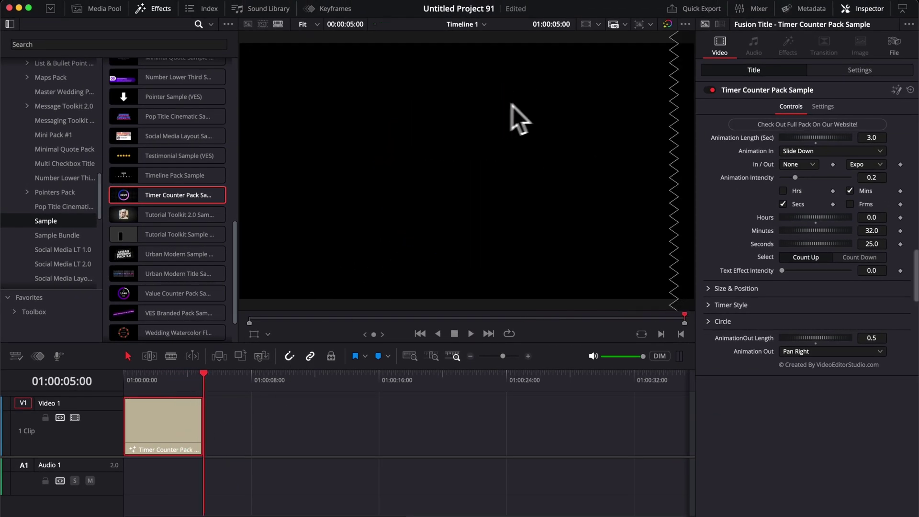
{"action": "left_click", "coordinate": [138, 375]}
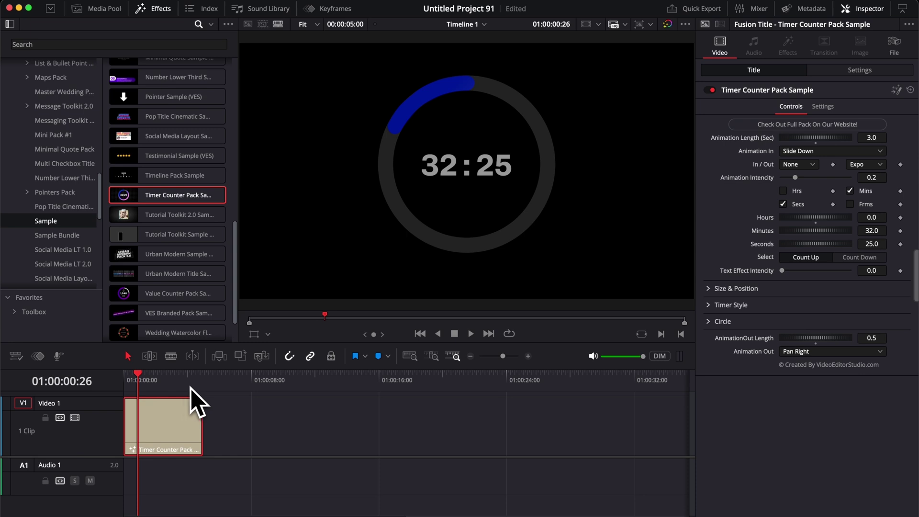
{"action": "left_click_drag", "start_coordinate": [194, 389], "coordinate": [143, 398]}
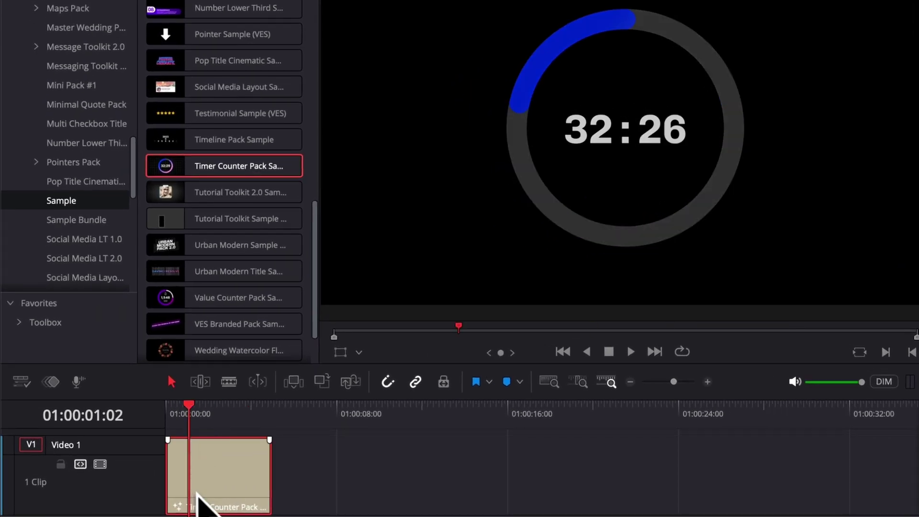
{"action": "left_click_drag", "start_coordinate": [269, 475], "coordinate": [417, 468]}
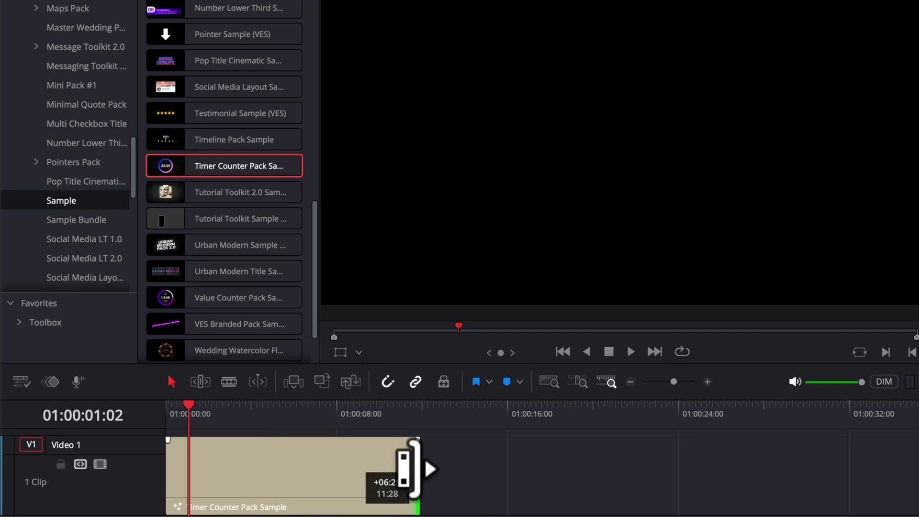
Step: Drag the clip's right edge to extend it to about 00:00:11:23
{"action": "left_click_drag", "start_coordinate": [189, 426], "coordinate": [421, 479]}
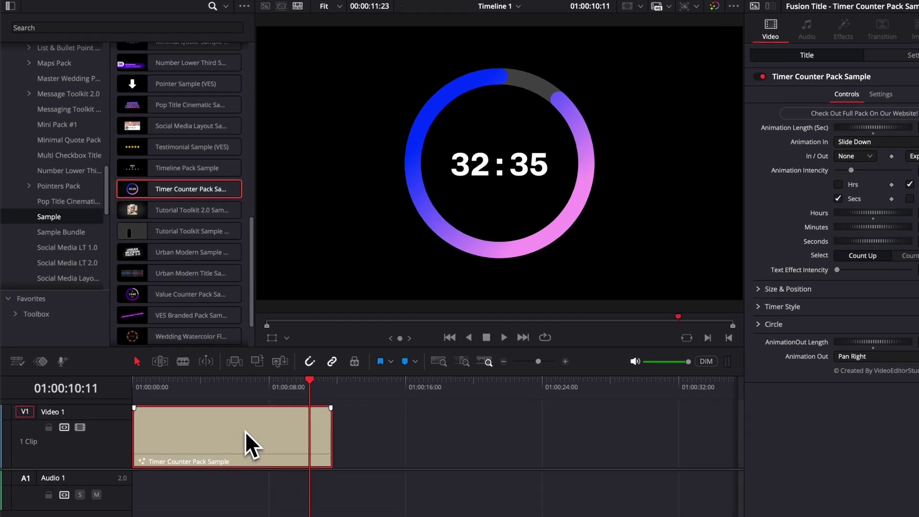
Step: Change the timer title clip's duration to 00:01:00:00 using Change Clip Duration
{"action": "right_click", "coordinate": [228, 423]}
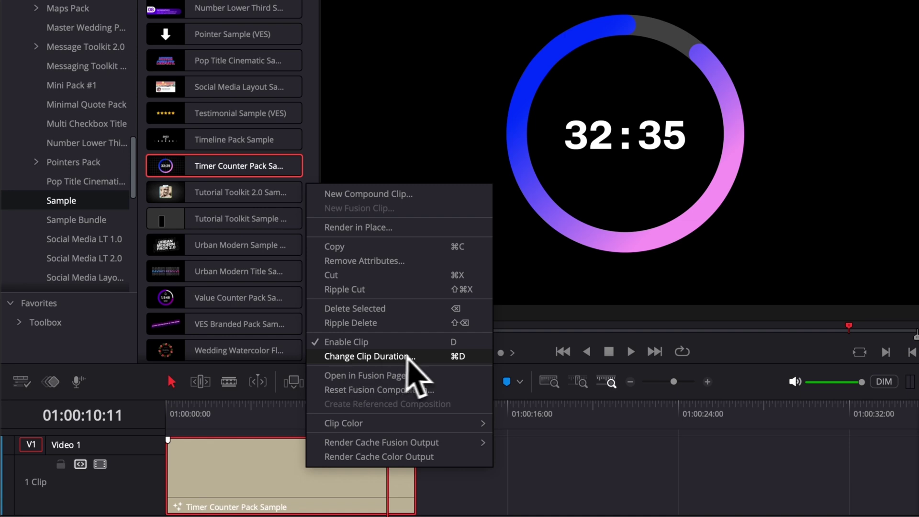
{"action": "left_click", "coordinate": [426, 357]}
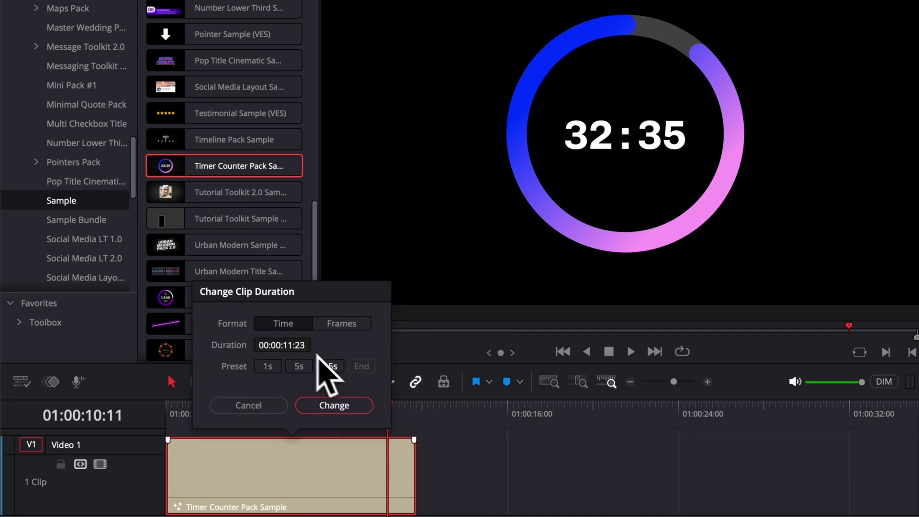
{"action": "left_click", "coordinate": [333, 366]}
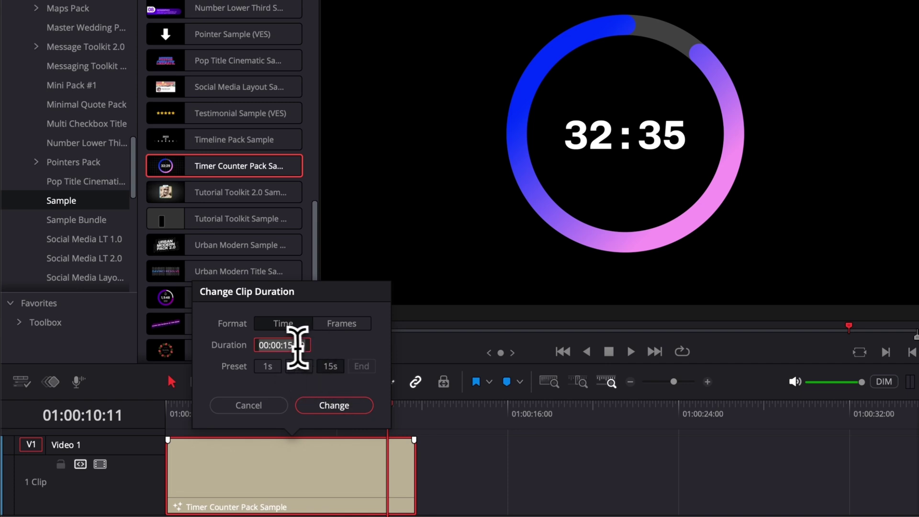
{"action": "left_click", "coordinate": [288, 345]}
{"action": "key", "text": "BackSpace"}
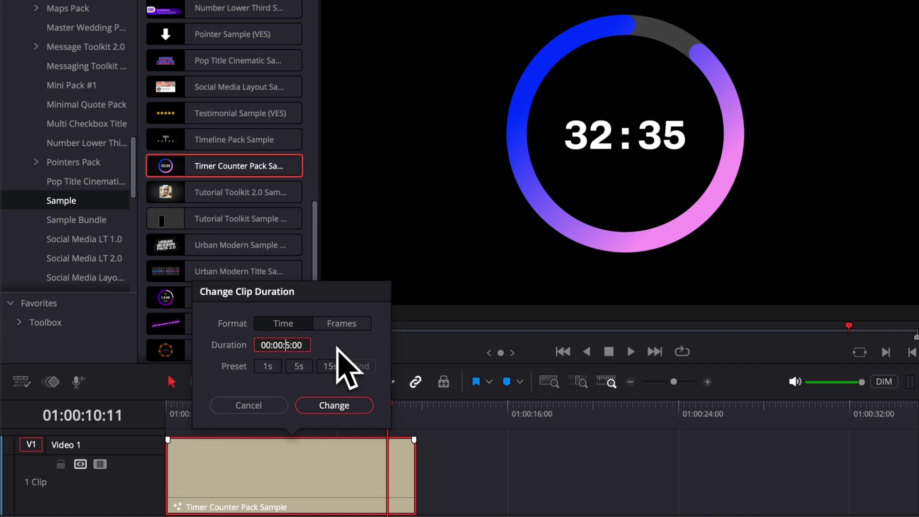
{"action": "key", "text": "BackSpace"}
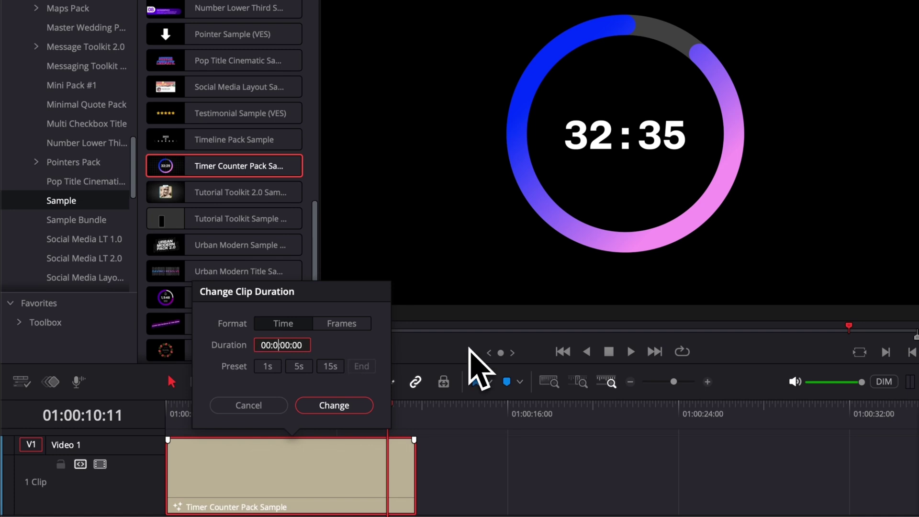
{"action": "type", "text": "1"}
{"action": "left_click", "coordinate": [346, 408]}
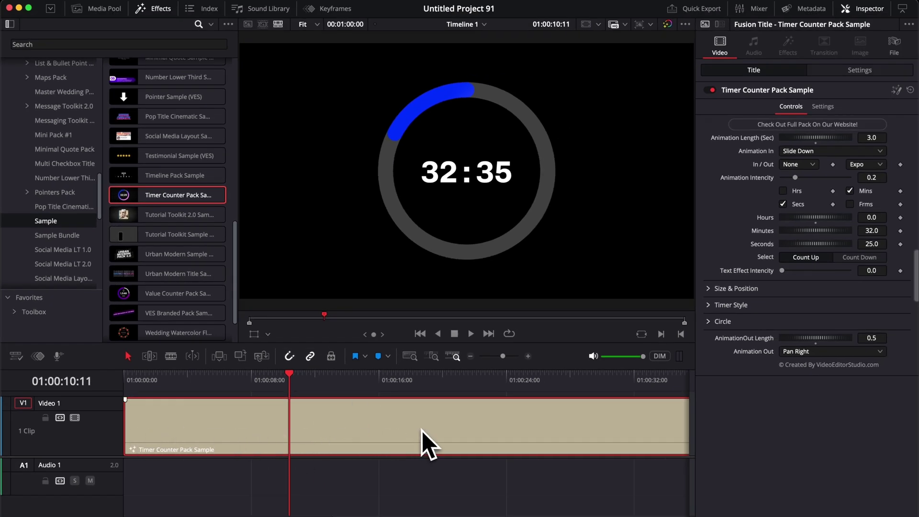
Step: Fit the one-minute clip in view, open the Circle settings, and scrub to preview the ring
{"action": "key", "text": "shift+z"}
{"action": "left_click_drag", "start_coordinate": [128, 373], "coordinate": [423, 390]}
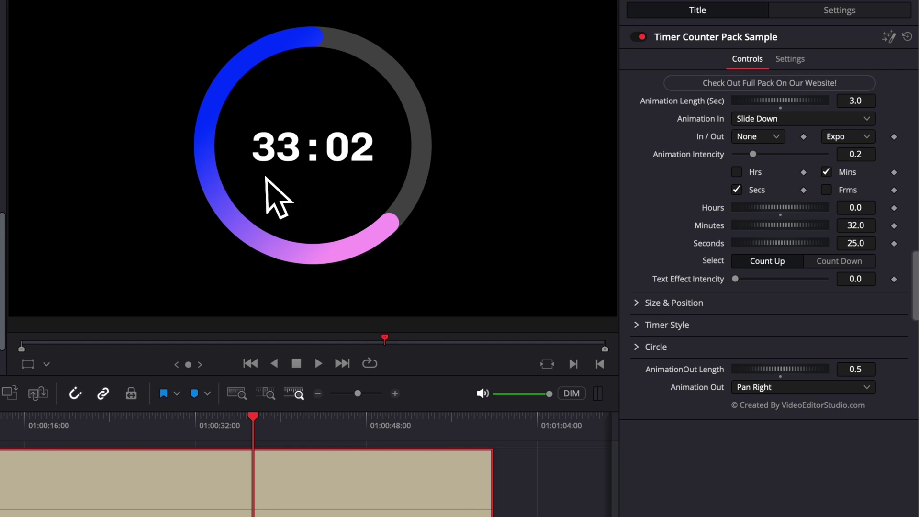
{"action": "left_click", "coordinate": [648, 354]}
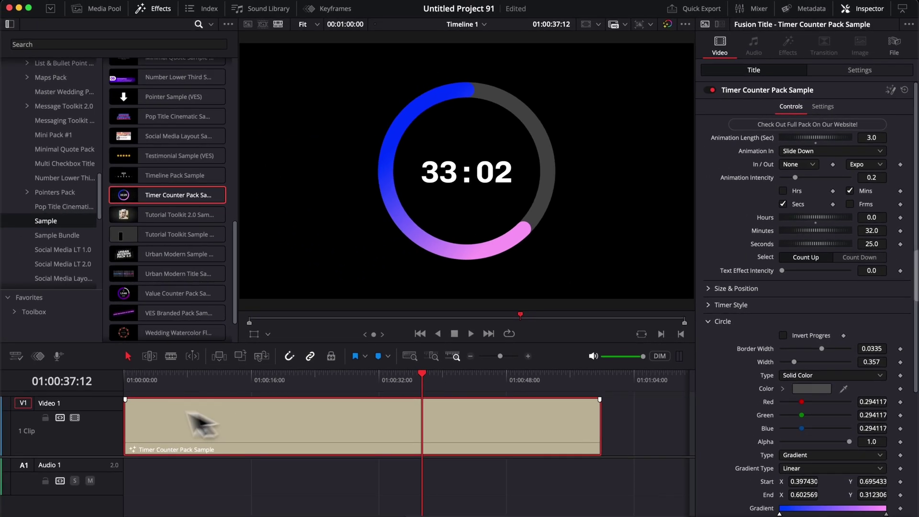
{"action": "left_click_drag", "start_coordinate": [158, 388], "coordinate": [463, 400]}
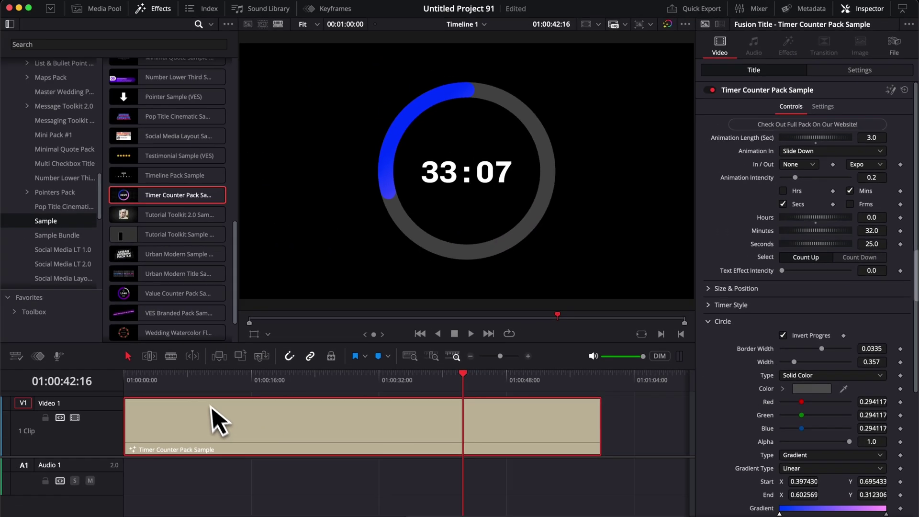
{"action": "left_click_drag", "start_coordinate": [143, 383], "coordinate": [548, 387]}
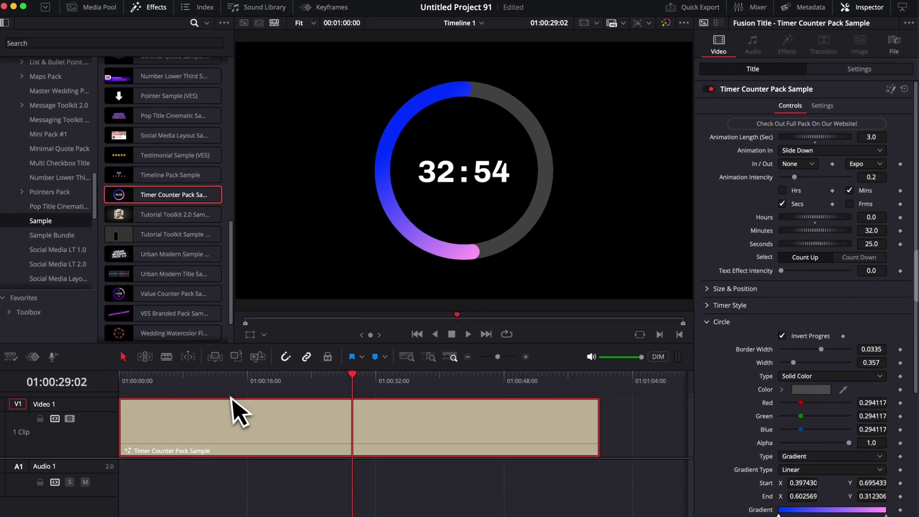
{"action": "left_click_drag", "start_coordinate": [236, 381], "coordinate": [330, 381]}
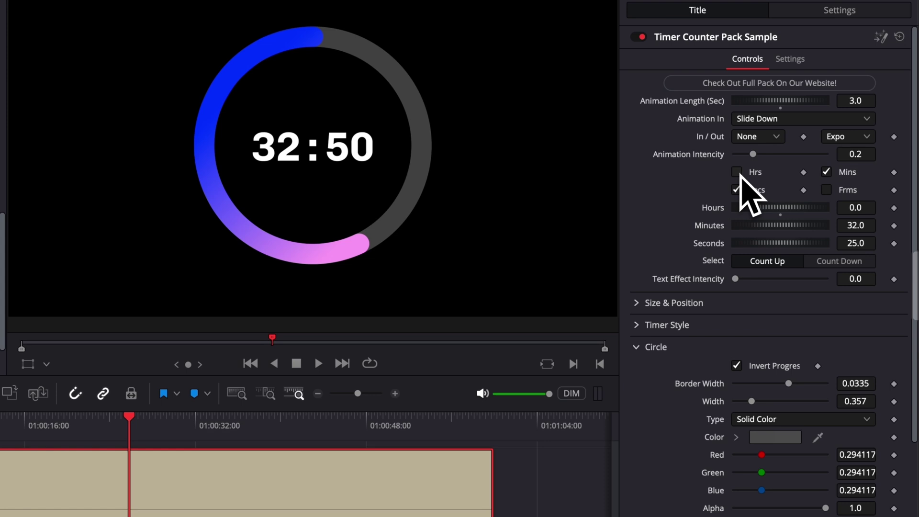
{"action": "left_click", "coordinate": [740, 172]}
{"action": "left_click", "coordinate": [828, 190]}
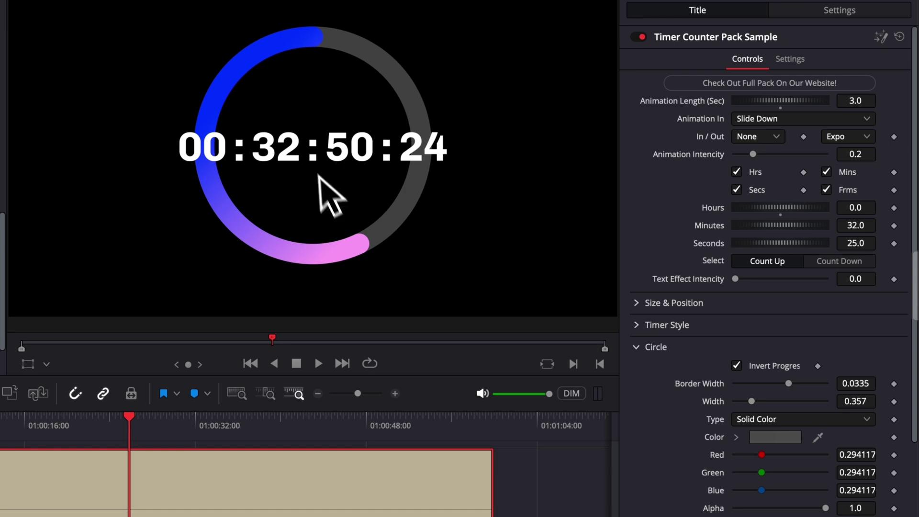
{"action": "left_click", "coordinate": [738, 172]}
{"action": "left_click", "coordinate": [826, 190]}
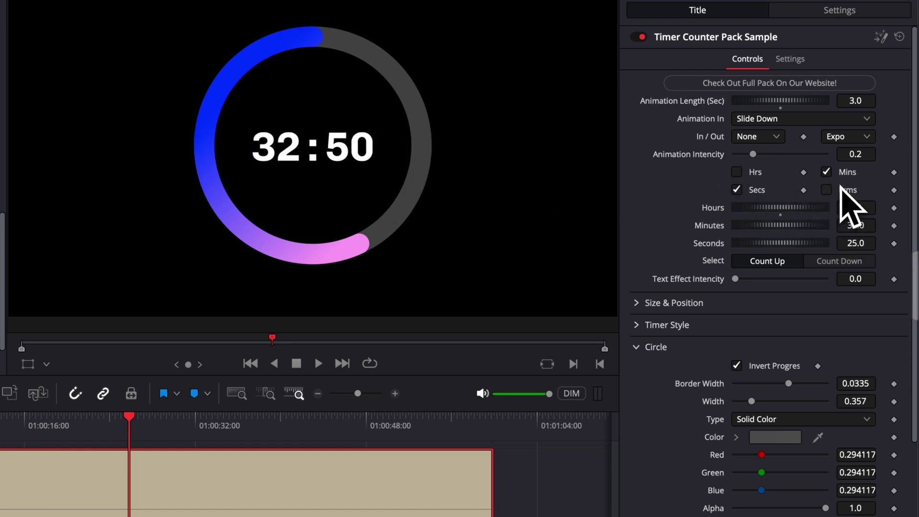
{"action": "left_click", "coordinate": [828, 173]}
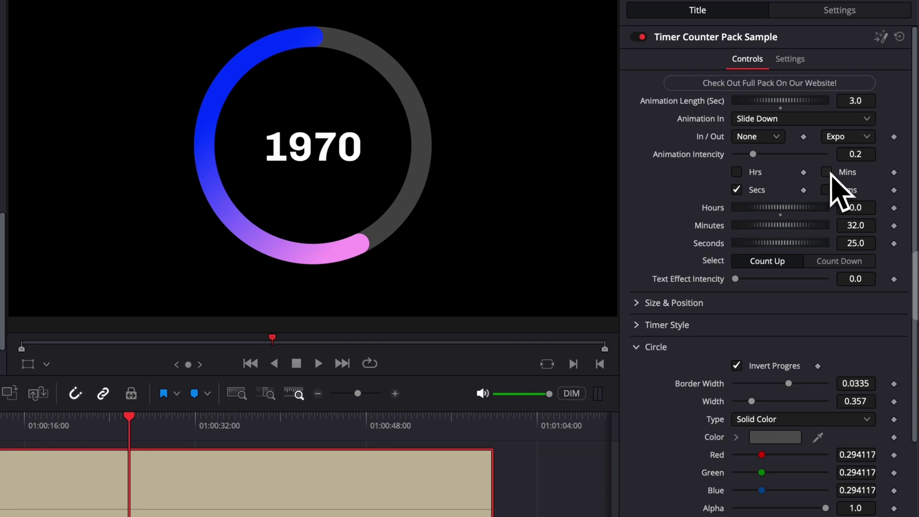
{"action": "left_click", "coordinate": [827, 190]}
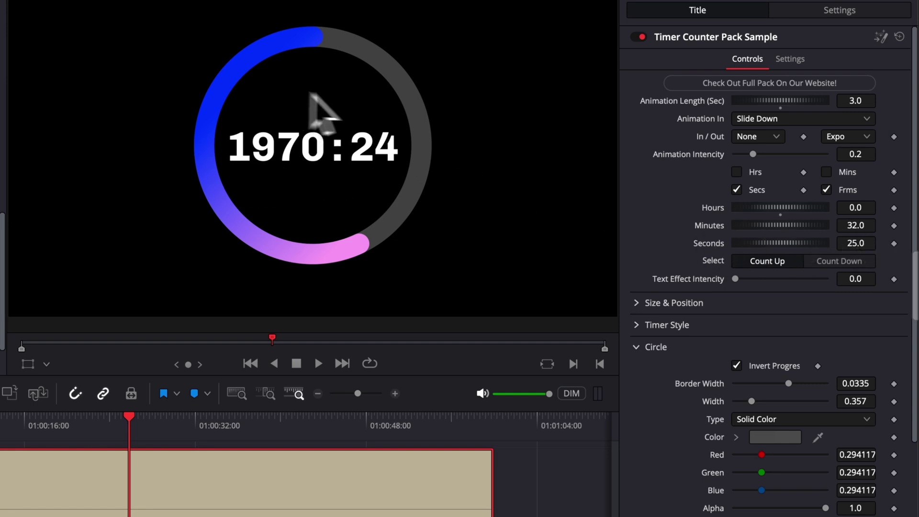
{"action": "left_click", "coordinate": [826, 172]}
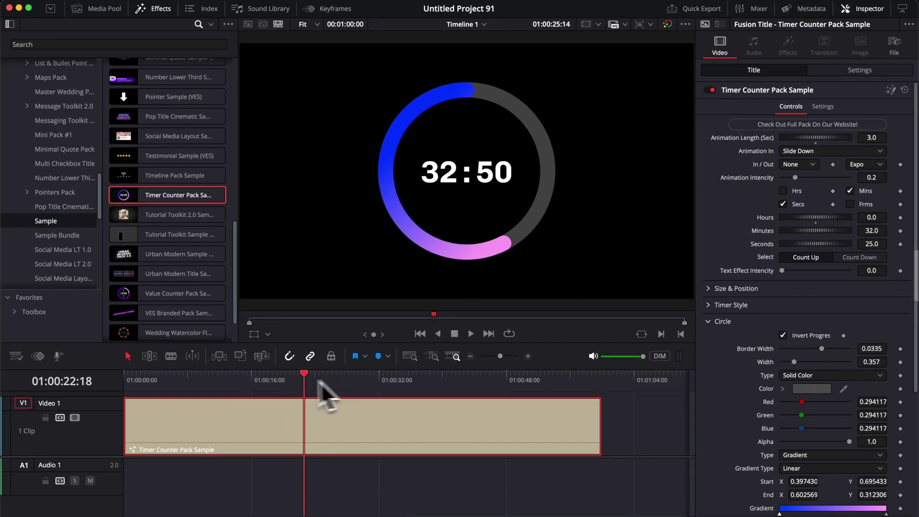
Step: Set the starting Minutes to 0 and play back to check the count from 00:00
{"action": "left_click_drag", "start_coordinate": [318, 390], "coordinate": [354, 402]}
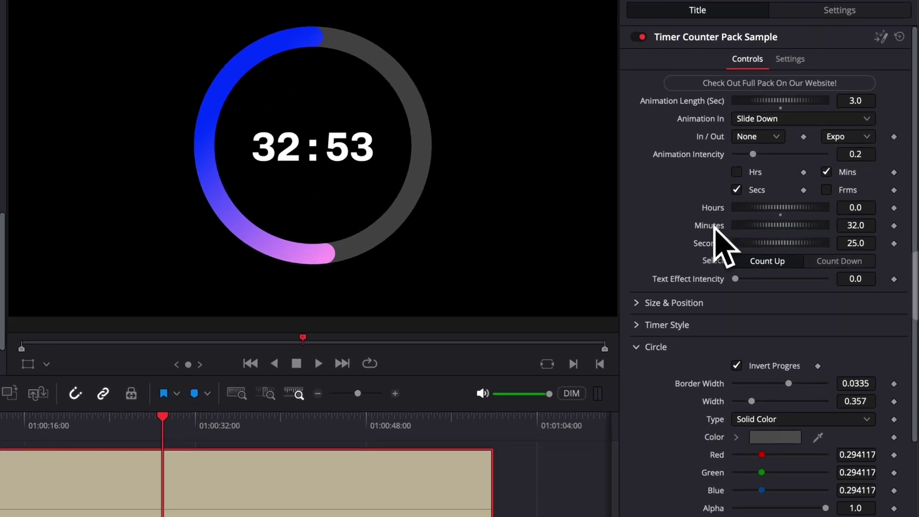
{"action": "left_click", "coordinate": [860, 225]}
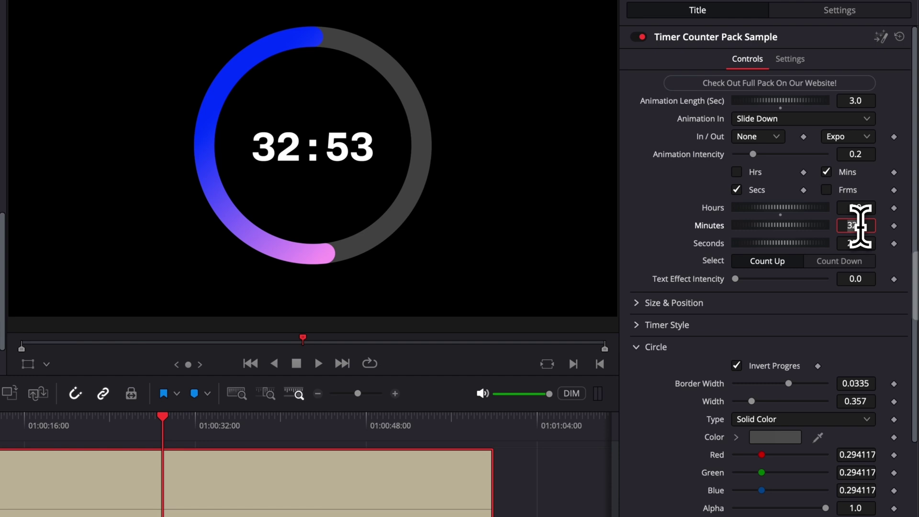
{"action": "type", "text": "0"}
{"action": "key", "text": "Return"}
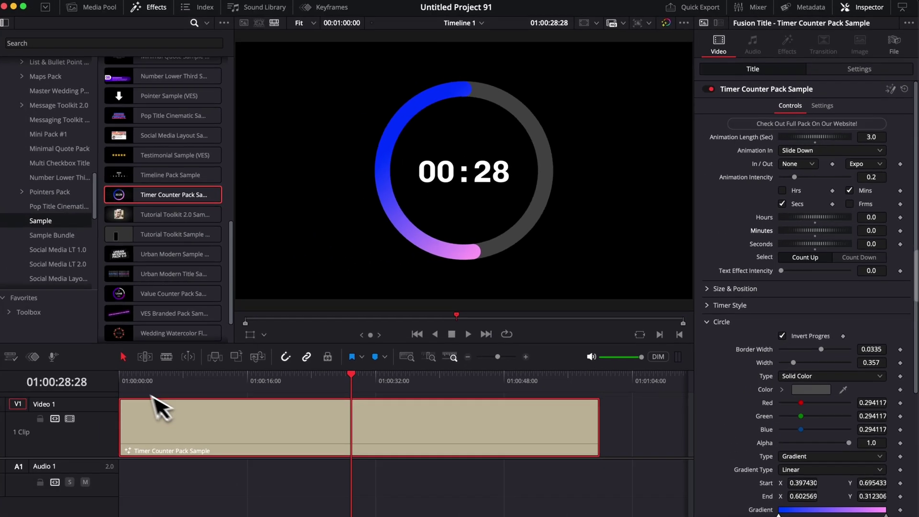
{"action": "left_click", "coordinate": [125, 383]}
{"action": "mouse_move", "coordinate": [124, 383]}
{"action": "left_mouse_down"}
{"action": "mouse_move", "coordinate": [359, 398]}
{"action": "mouse_move", "coordinate": [597, 396]}
{"action": "mouse_move", "coordinate": [426, 410]}
{"action": "mouse_move", "coordinate": [112, 388]}
{"action": "left_mouse_up"}
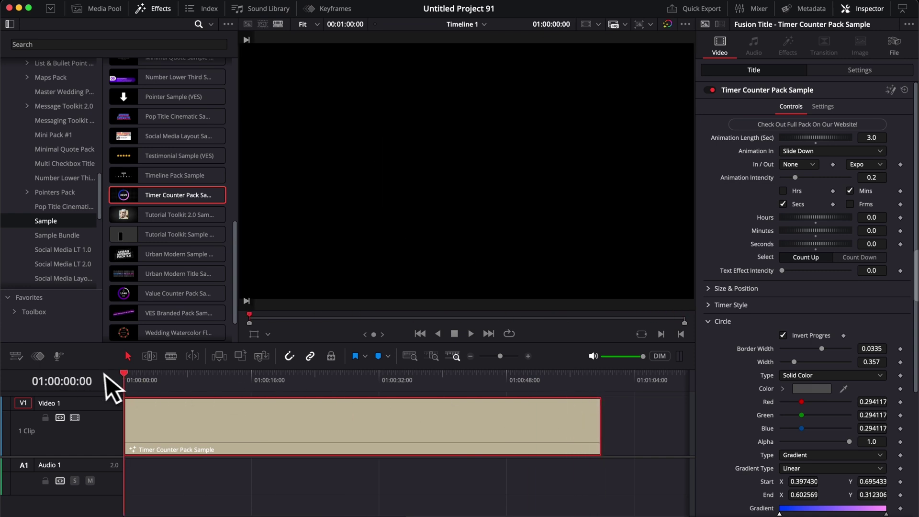
{"action": "key", "text": "space"}
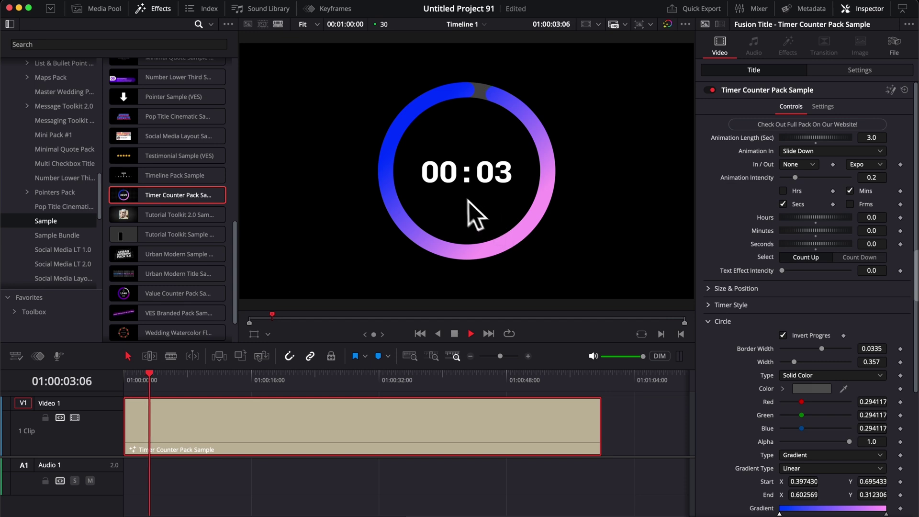
{"action": "left_click_drag", "start_coordinate": [585, 390], "coordinate": [412, 400]}
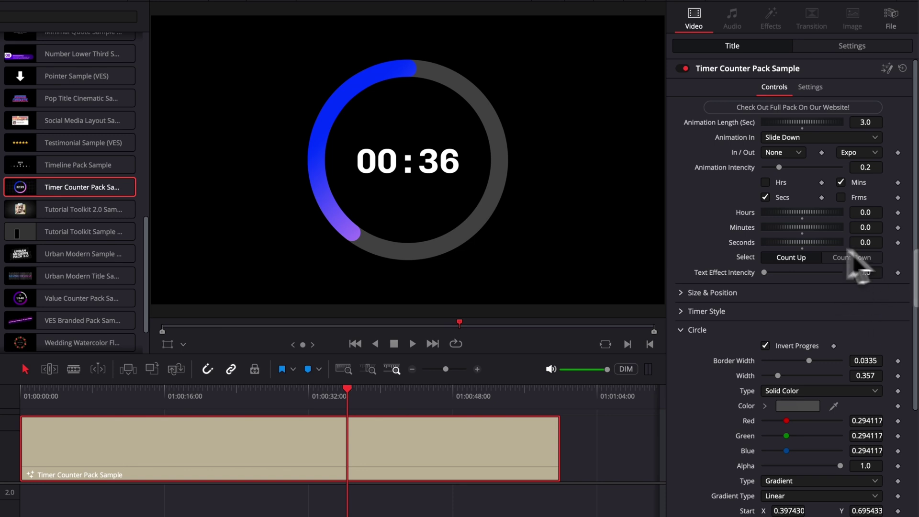
{"action": "left_click_drag", "start_coordinate": [22, 401], "coordinate": [506, 435]}
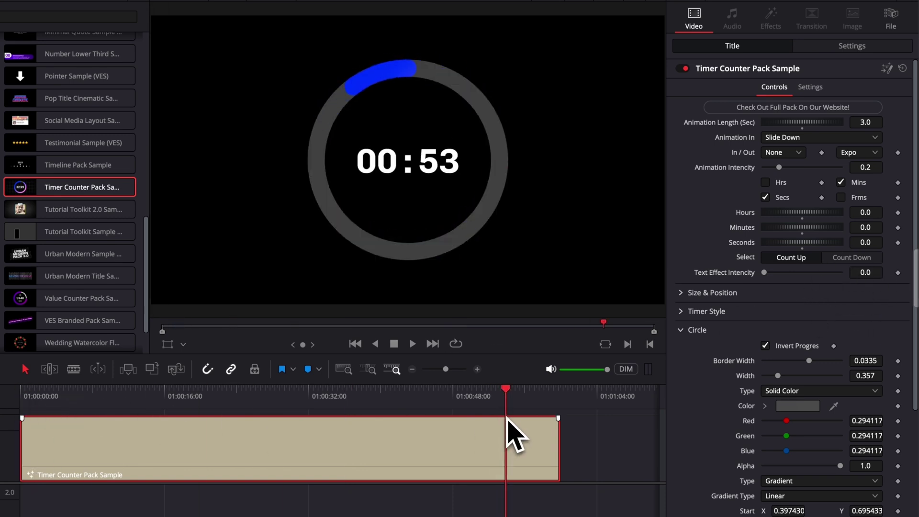
{"action": "left_click", "coordinate": [852, 258]}
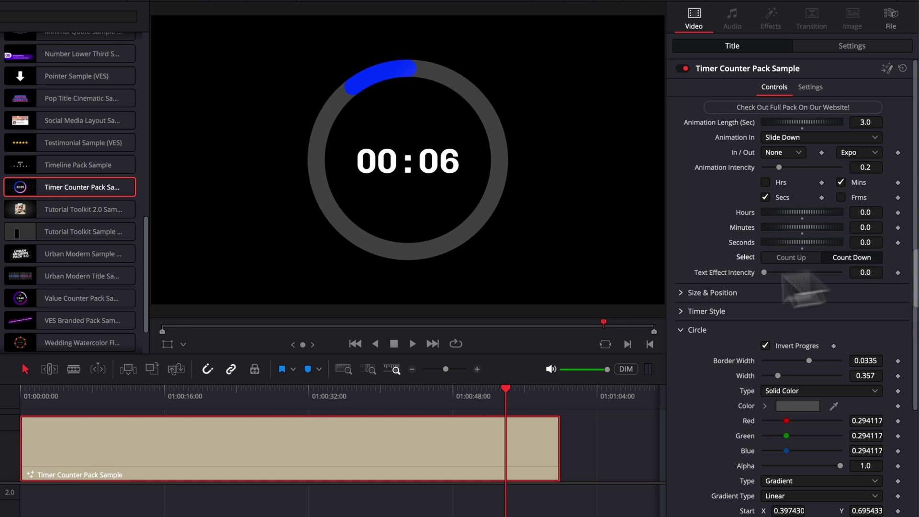
{"action": "left_click", "coordinate": [31, 396]}
{"action": "left_click", "coordinate": [21, 396]}
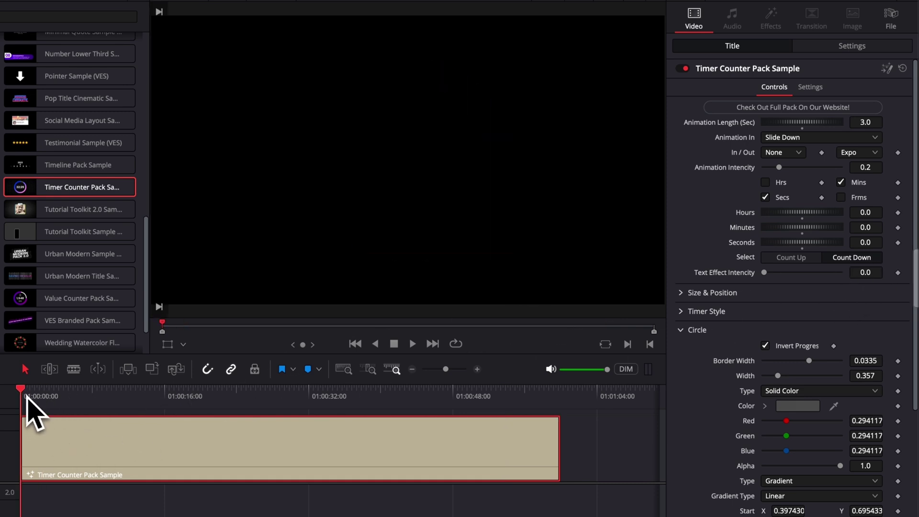
{"action": "left_click_drag", "start_coordinate": [28, 398], "coordinate": [508, 397]}
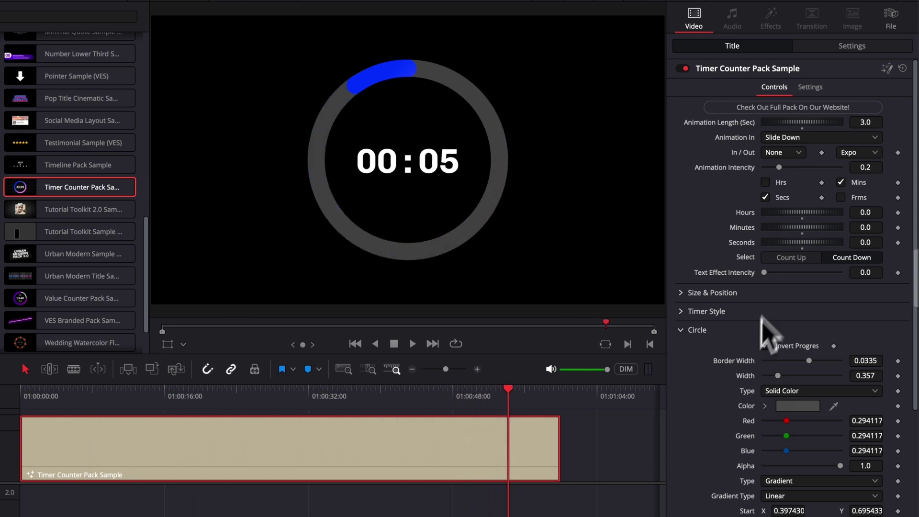
{"action": "left_click", "coordinate": [765, 347]}
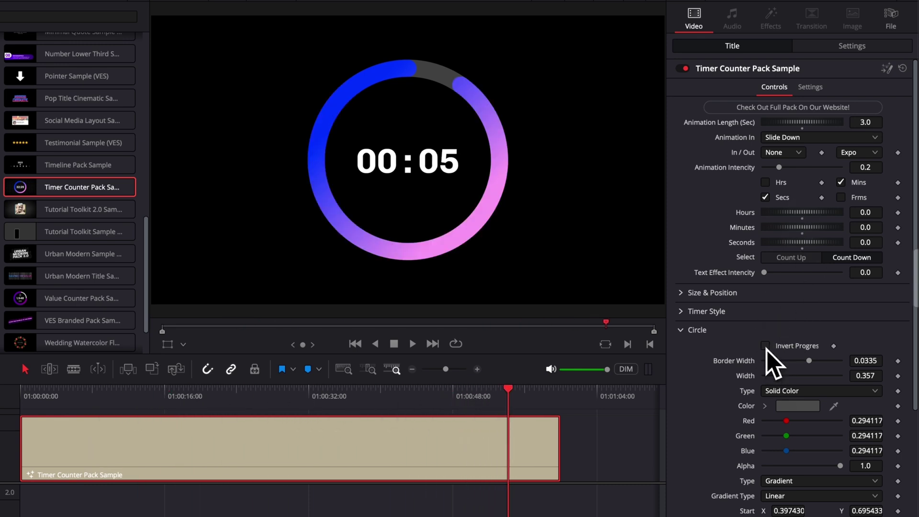
{"action": "left_click", "coordinate": [765, 346]}
{"action": "left_click", "coordinate": [766, 345]}
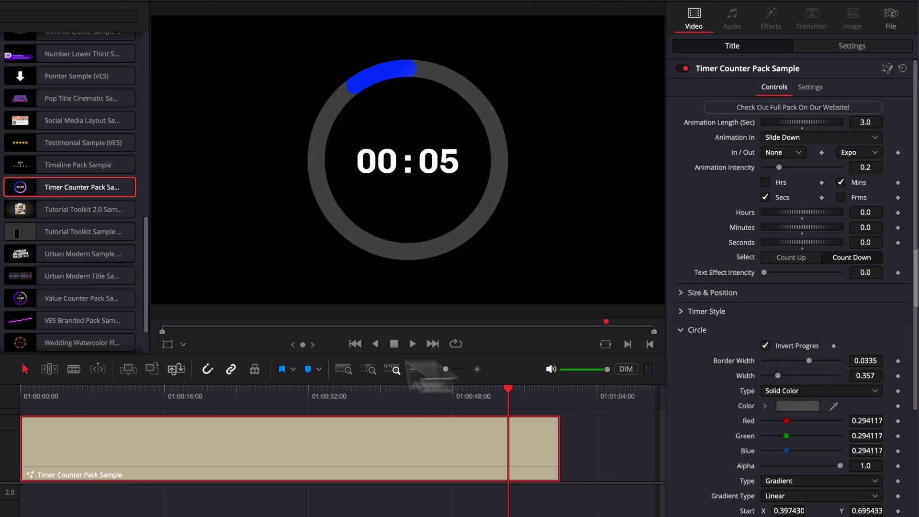
{"action": "left_click_drag", "start_coordinate": [45, 398], "coordinate": [204, 397]}
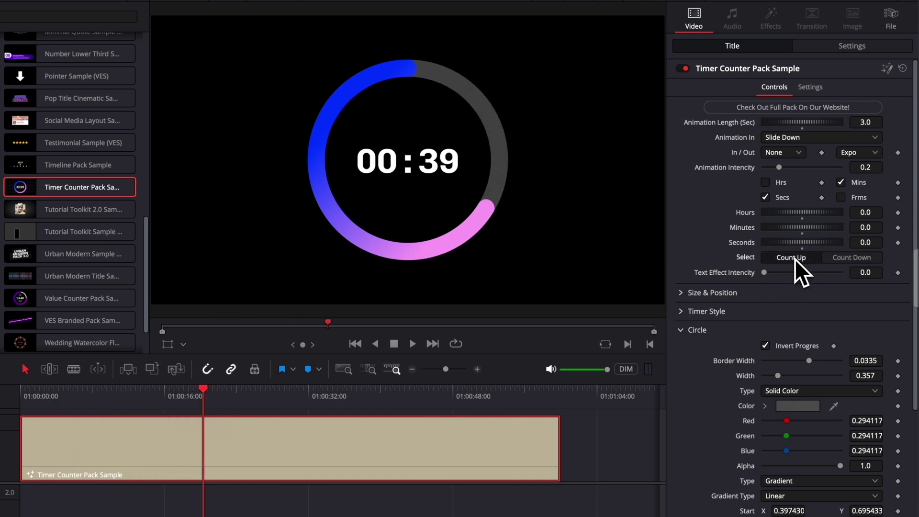
Step: Turn off Invert Progress on the Circle, then scrub the clip to preview the ring filling
{"action": "left_click", "coordinate": [765, 346]}
{"action": "left_click", "coordinate": [31, 398]}
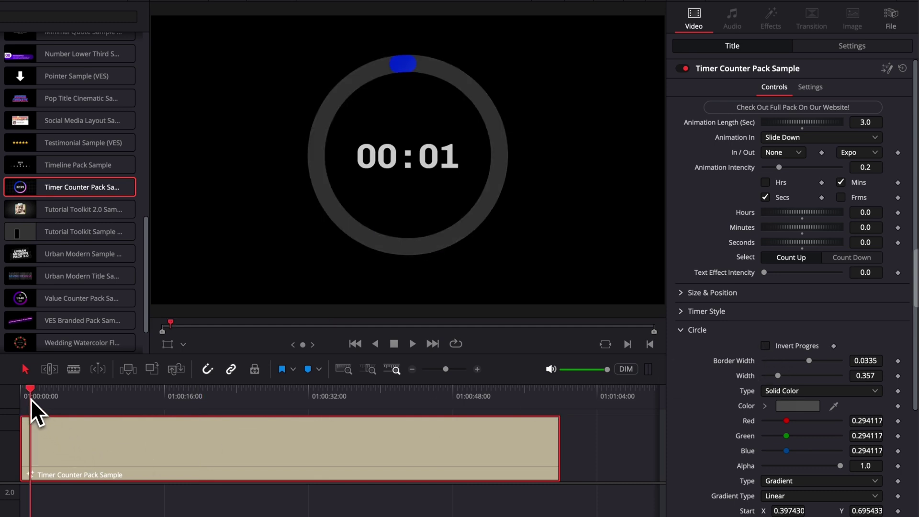
{"action": "left_click_drag", "start_coordinate": [31, 398], "coordinate": [493, 431]}
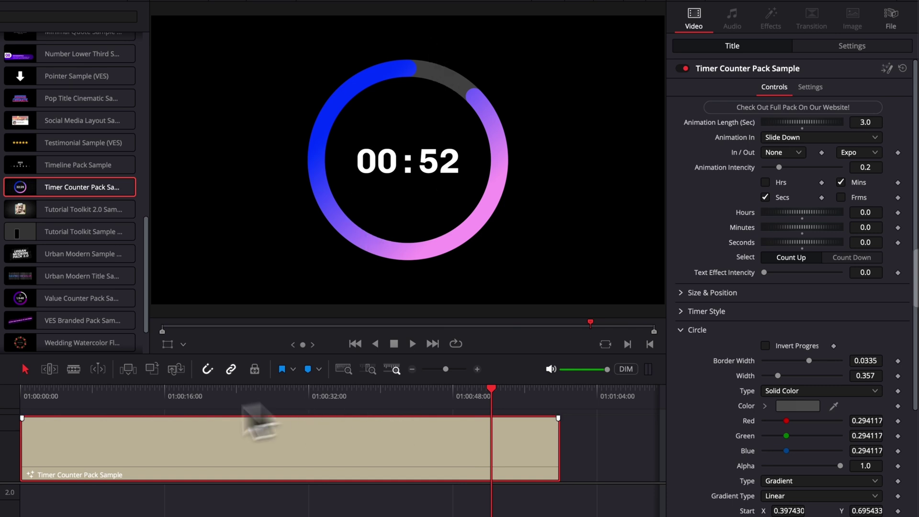
{"action": "left_click_drag", "start_coordinate": [77, 407], "coordinate": [541, 410]}
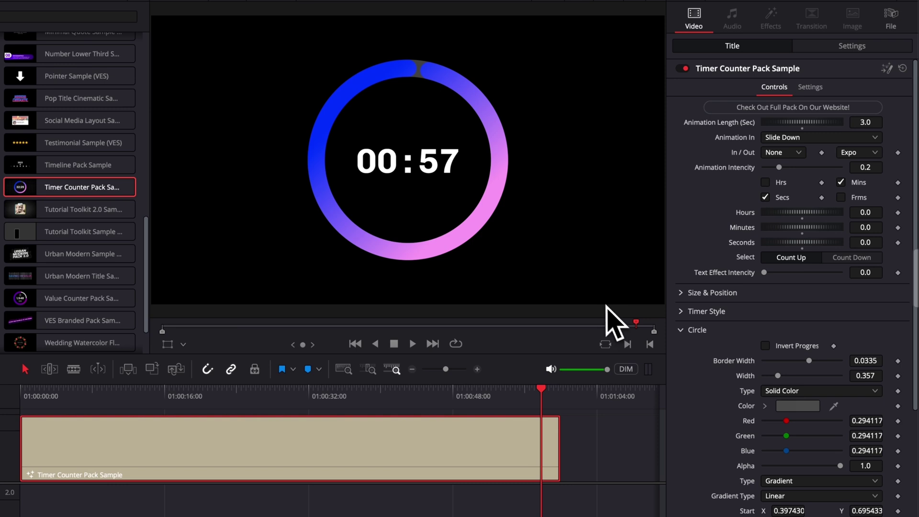
{"action": "left_click_drag", "start_coordinate": [24, 396], "coordinate": [75, 396]}
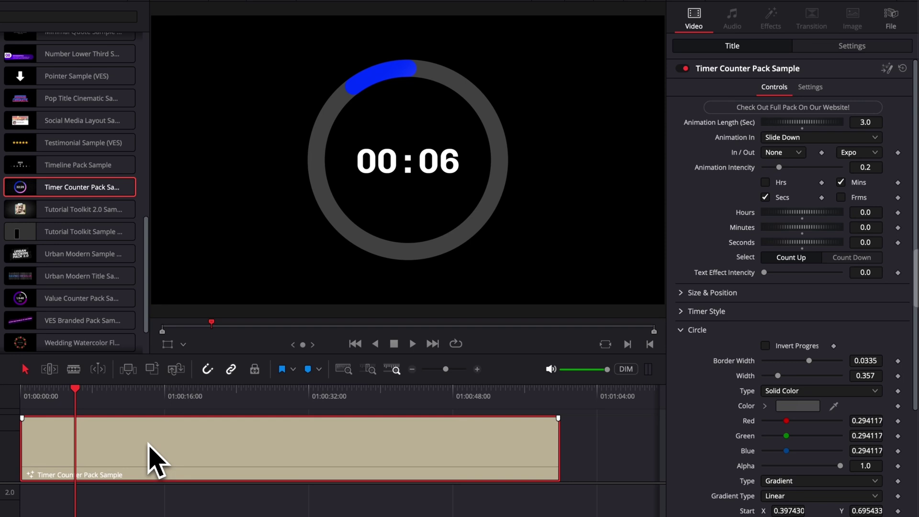
Step: Shorten the timer clip's duration to 00:00:05:00 and play it back to preview the ring
{"action": "right_click", "coordinate": [121, 445]}
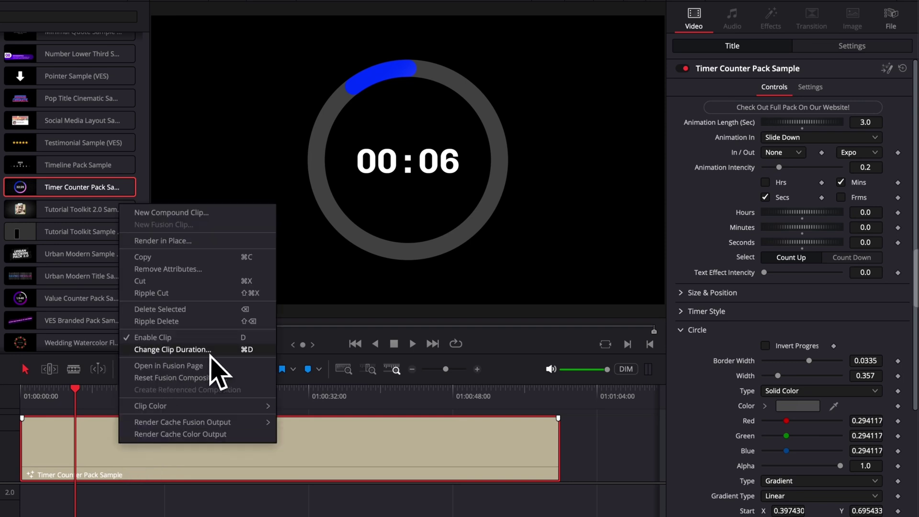
{"action": "left_click", "coordinate": [98, 445]}
{"action": "key", "text": "super+d"}
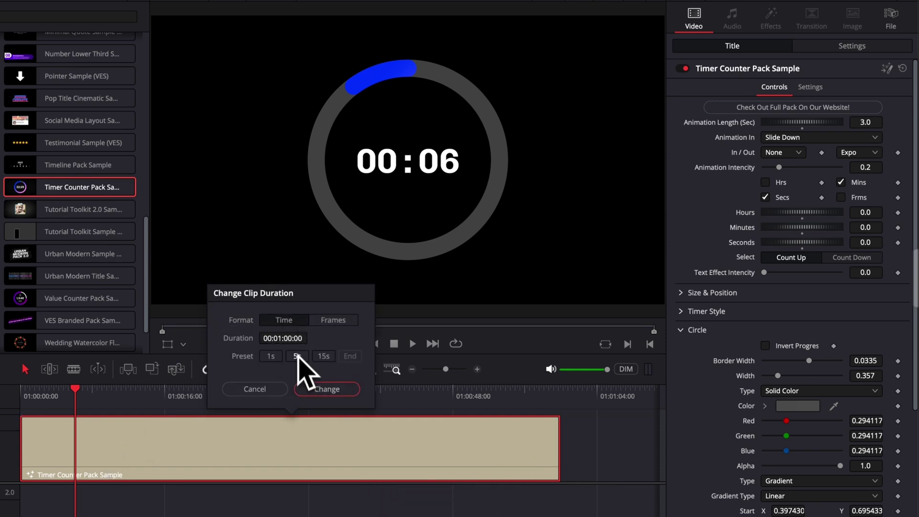
{"action": "left_click", "coordinate": [327, 389]}
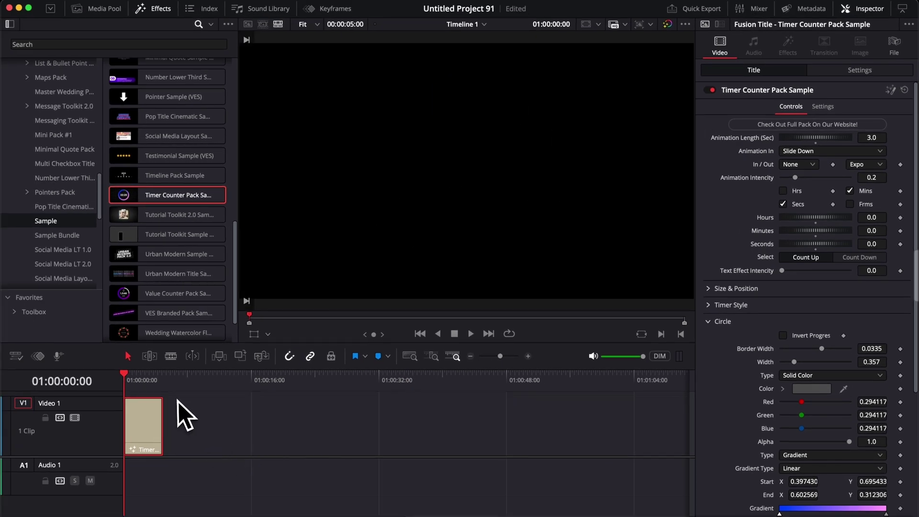
{"action": "key", "text": "space"}
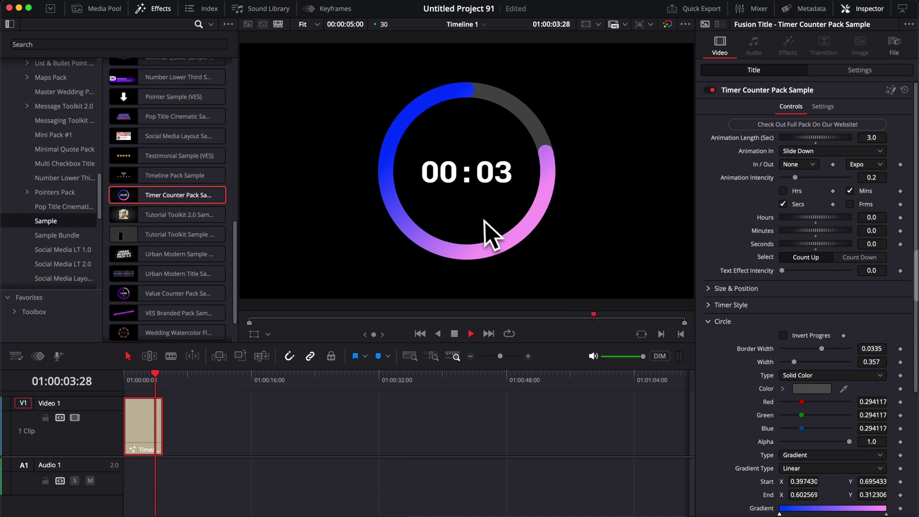
{"action": "key", "text": "space"}
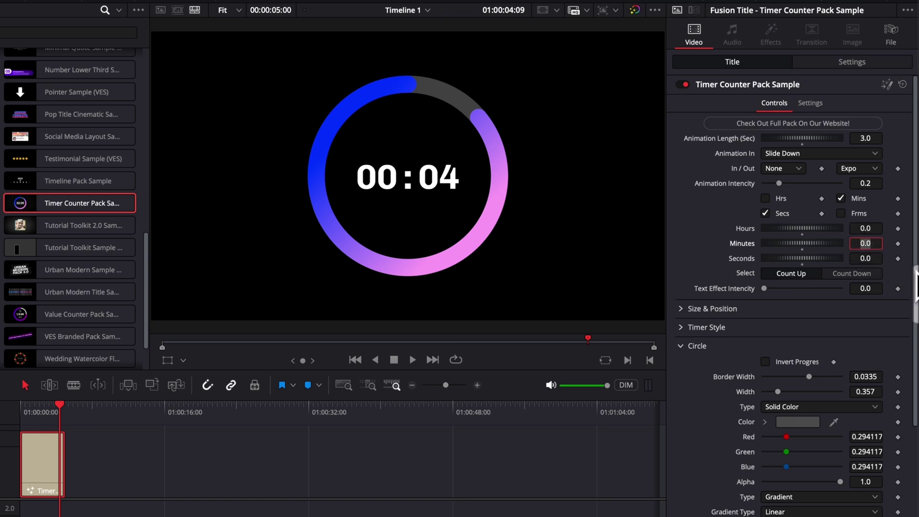
{"action": "key", "text": "Return"}
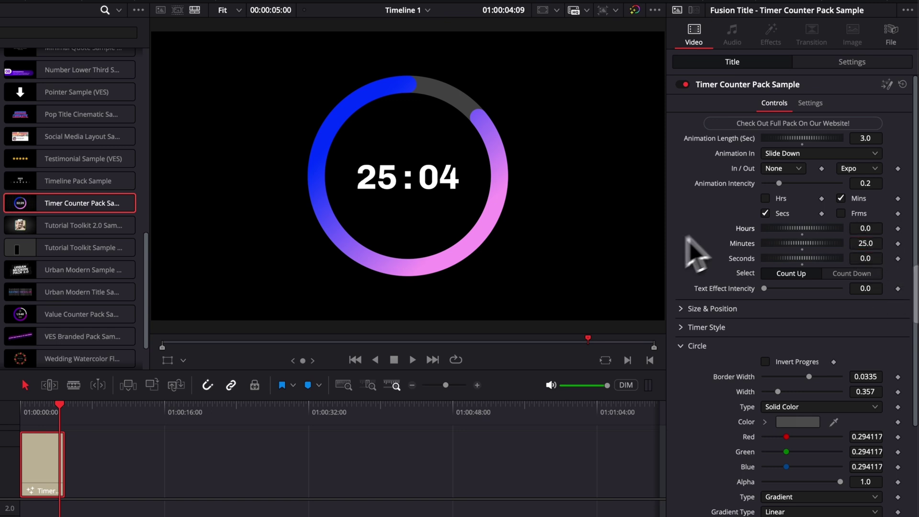
{"action": "left_click", "coordinate": [24, 414]}
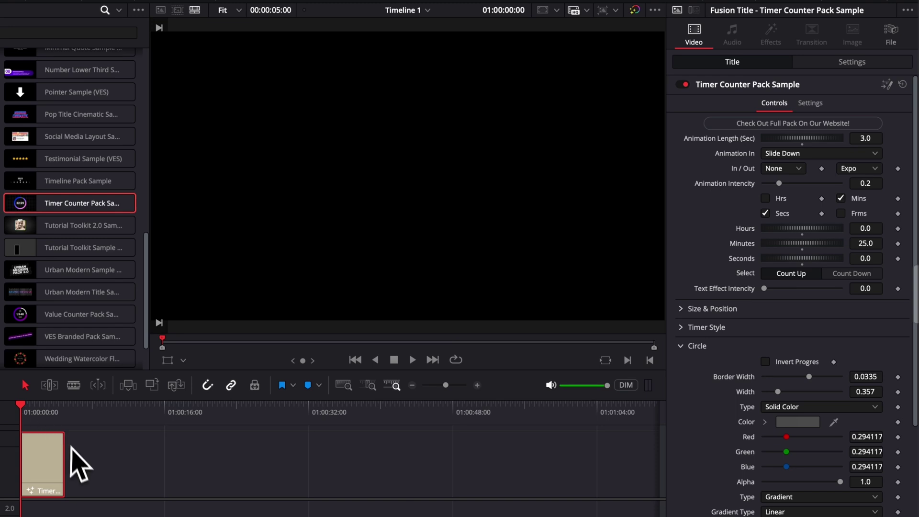
{"action": "key", "text": "space"}
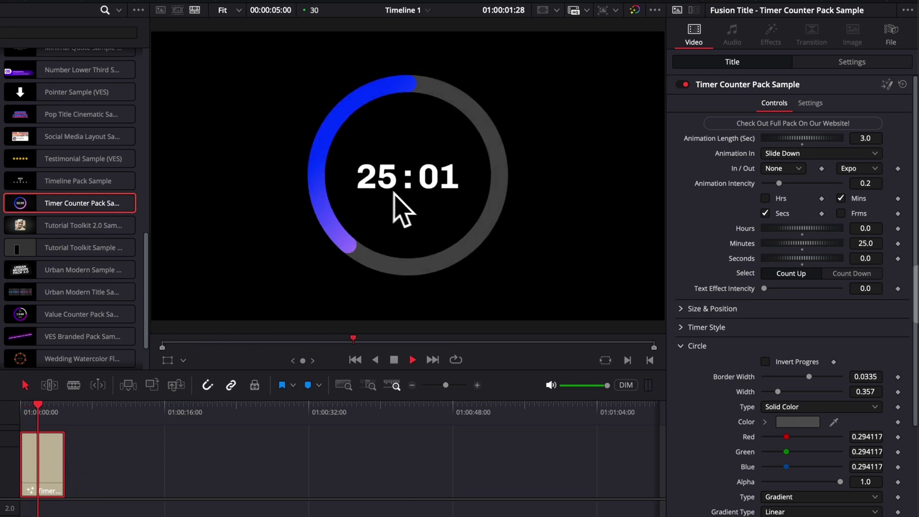
{"action": "key", "text": "space"}
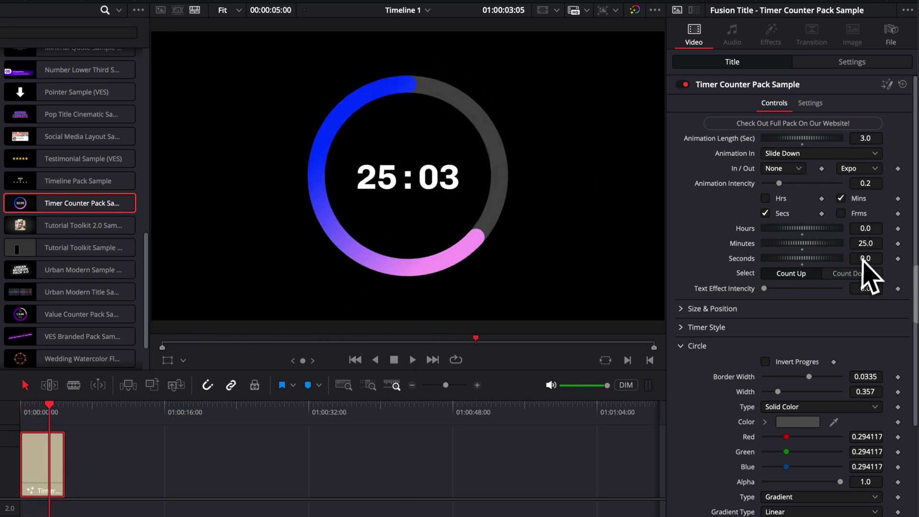
{"action": "left_click", "coordinate": [850, 273]}
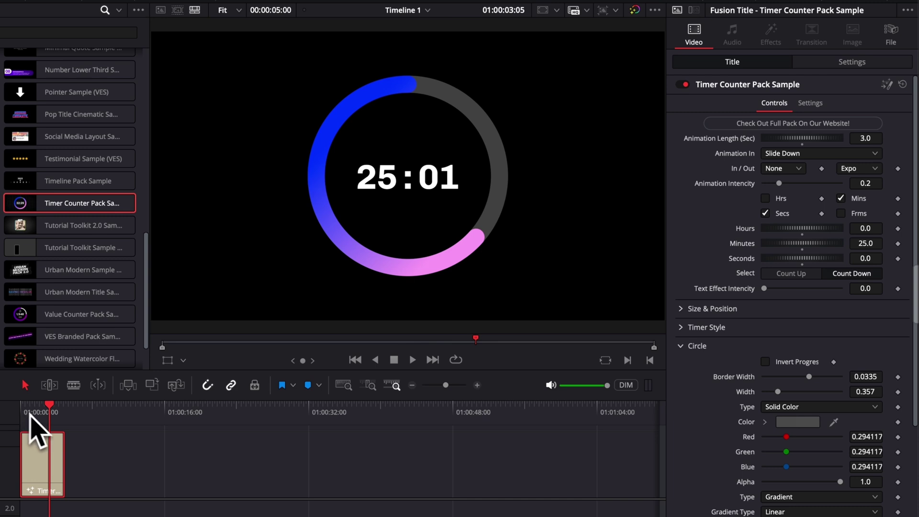
{"action": "left_click", "coordinate": [25, 411]}
{"action": "key", "text": "space"}
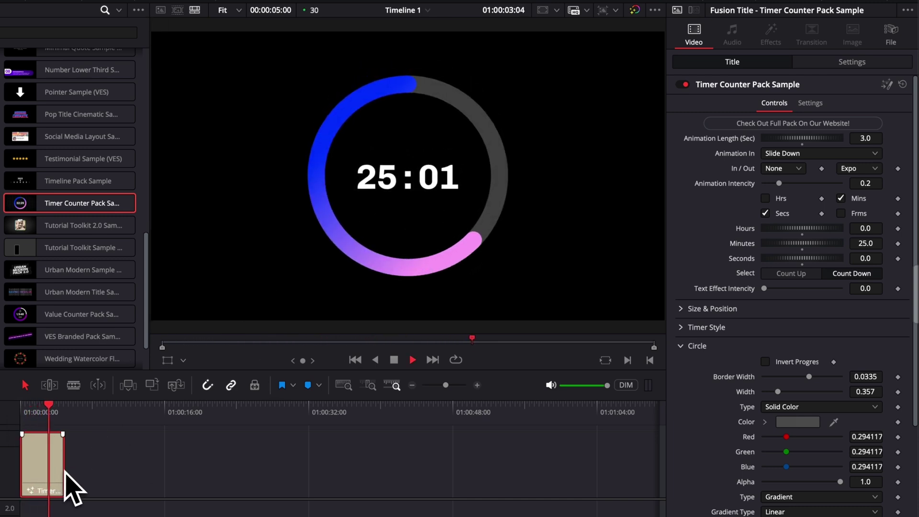
{"action": "key", "text": "space"}
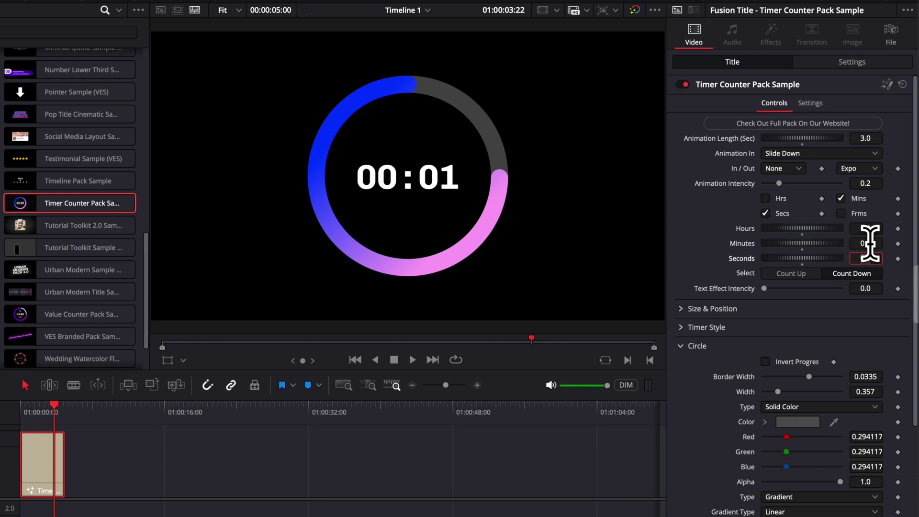
{"action": "key", "text": "ctrl+z"}
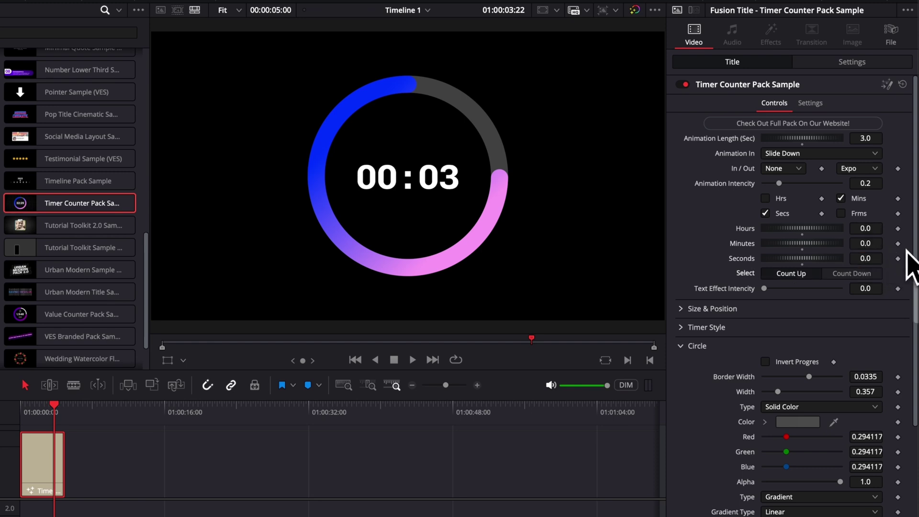
Step: Keyframe Minutes so it reaches 30 on the clip's last frame
{"action": "left_click", "coordinate": [21, 406]}
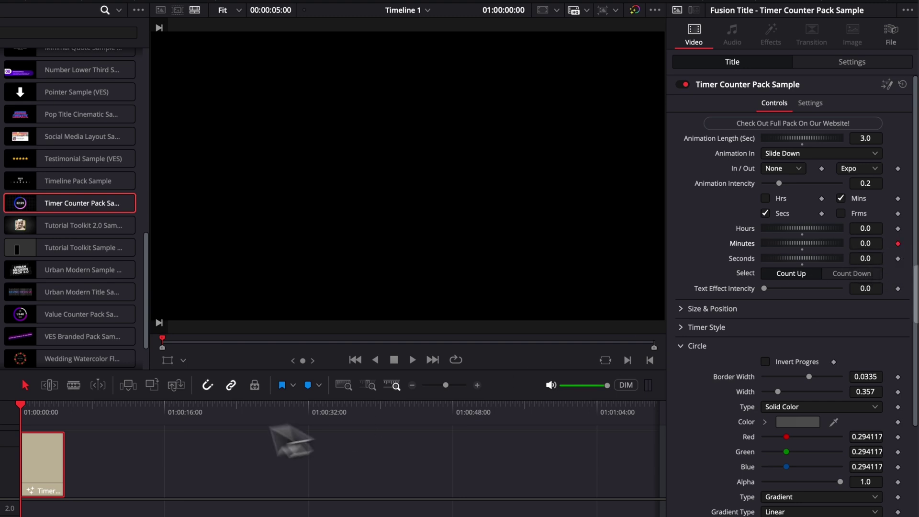
{"action": "left_click", "coordinate": [65, 409]}
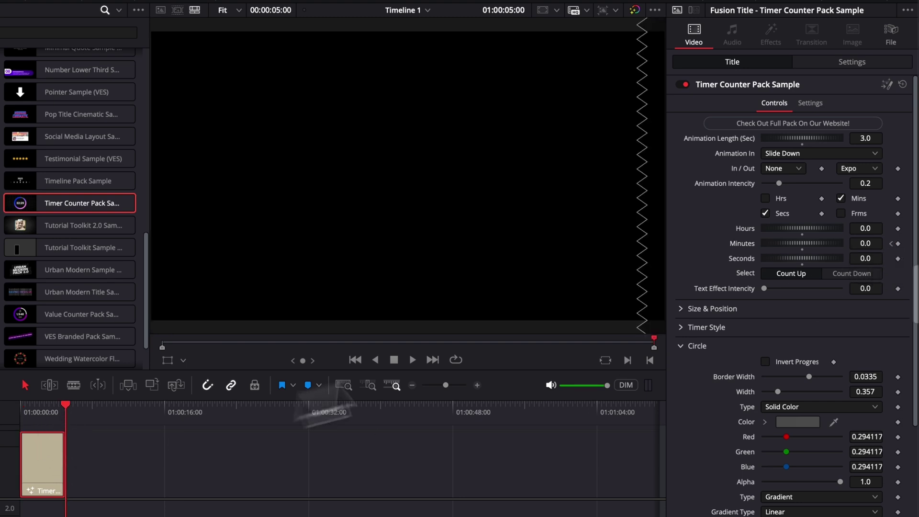
{"action": "left_click", "coordinate": [869, 244]}
{"action": "type", "text": "3.0"}
{"action": "key", "text": "Return"}
Step: Play and scrub the clip from the start to check the minutes counting up
{"action": "key", "text": "Home"}
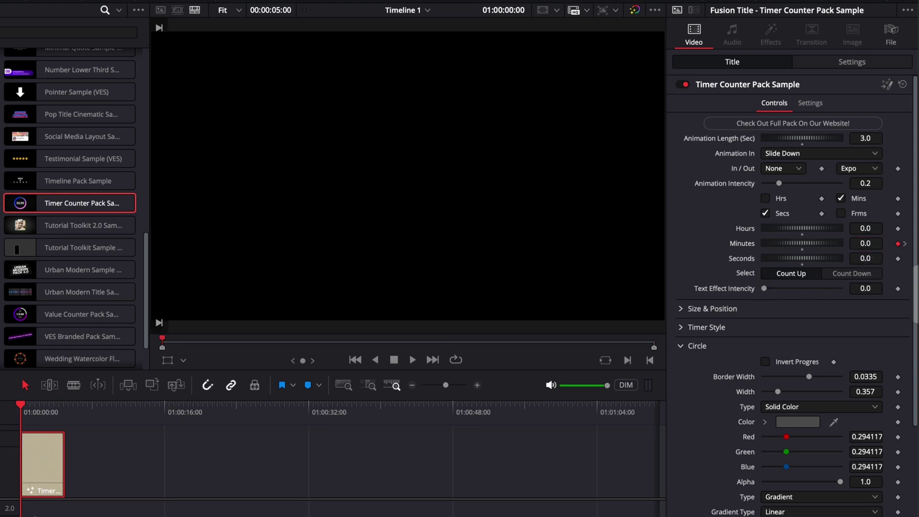
{"action": "key", "text": "space"}
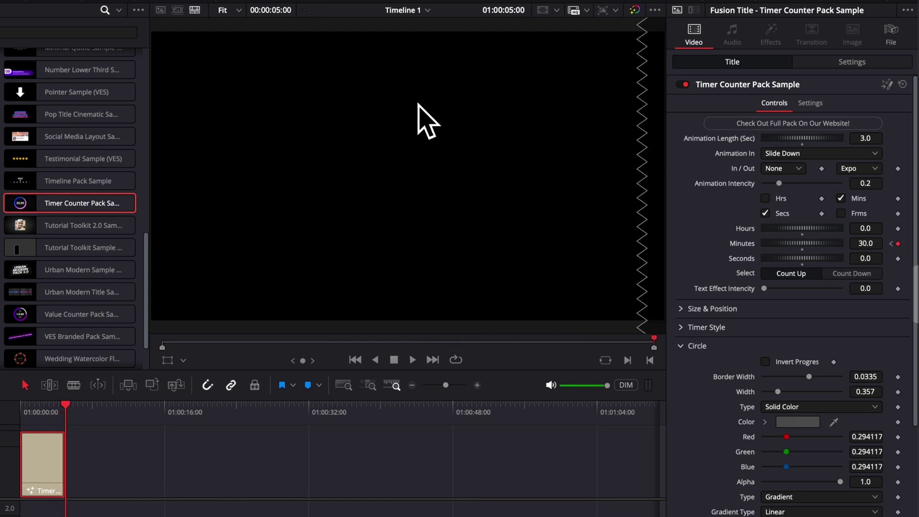
{"action": "left_click", "coordinate": [30, 407]}
{"action": "left_click_drag", "start_coordinate": [35, 409], "coordinate": [43, 414]}
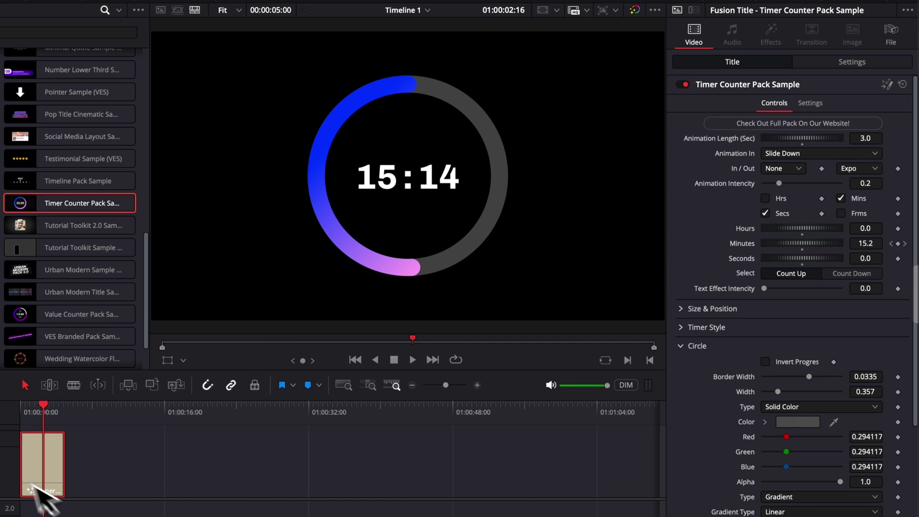
{"action": "left_click_drag", "start_coordinate": [38, 416], "coordinate": [16, 418]}
{"action": "key", "text": "space"}
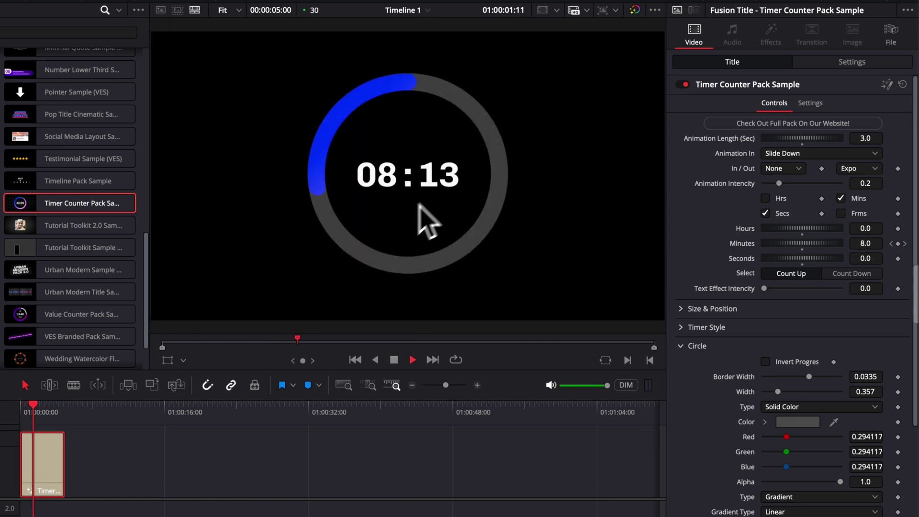
{"action": "key", "text": "space"}
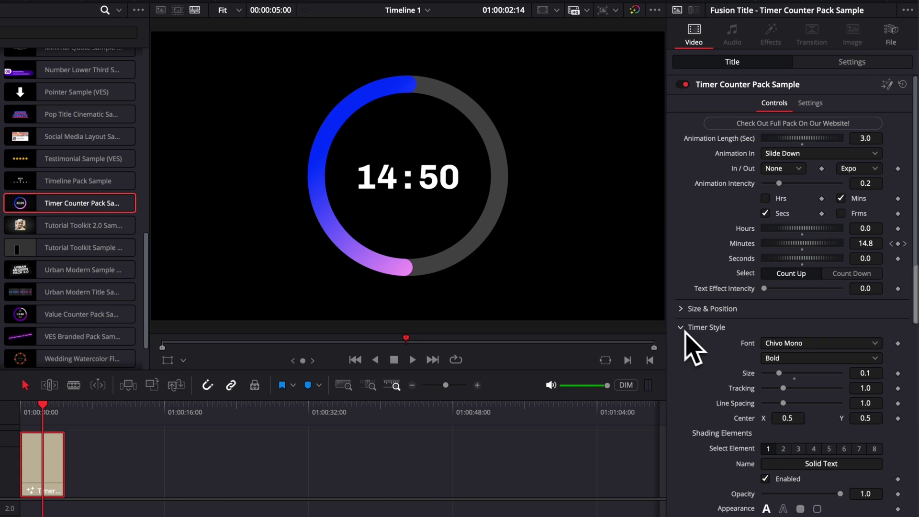
Step: Choose Poppins as the timer digits' font
{"action": "scroll", "coordinate": [743, 389], "scroll_direction": "down", "scroll_amount": 1}
{"action": "left_click", "coordinate": [798, 320]}
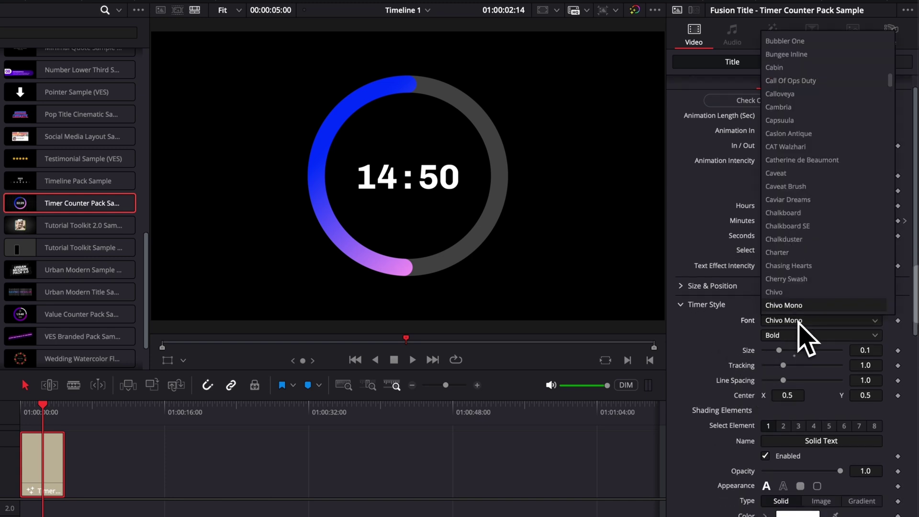
{"action": "type", "text": "pom"}
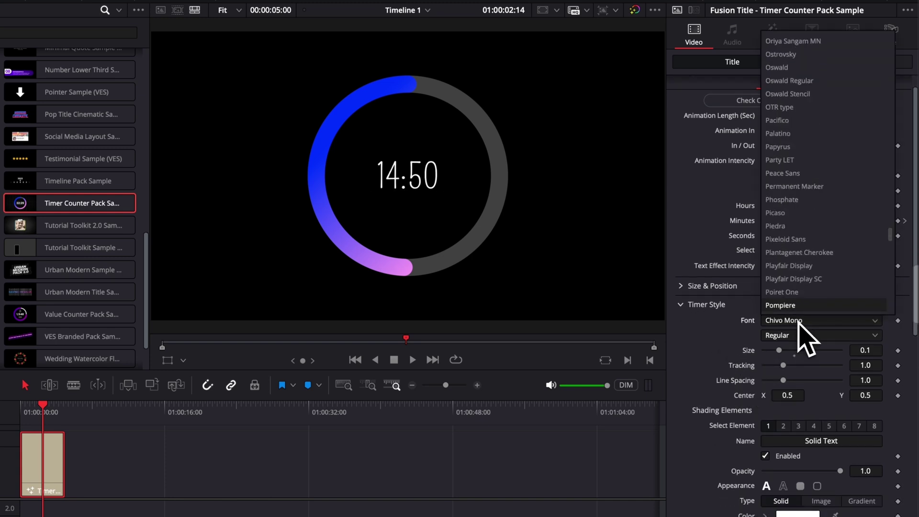
{"action": "key", "text": "Down"}
{"action": "key", "text": "Return"}
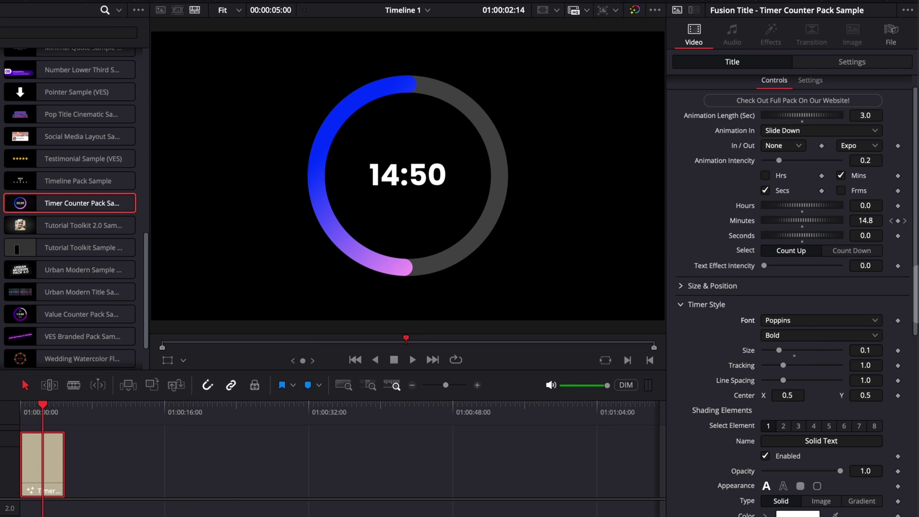
Step: Play the timer from the start to check the Poppins digits, then reopen the font list
{"action": "left_click", "coordinate": [25, 410]}
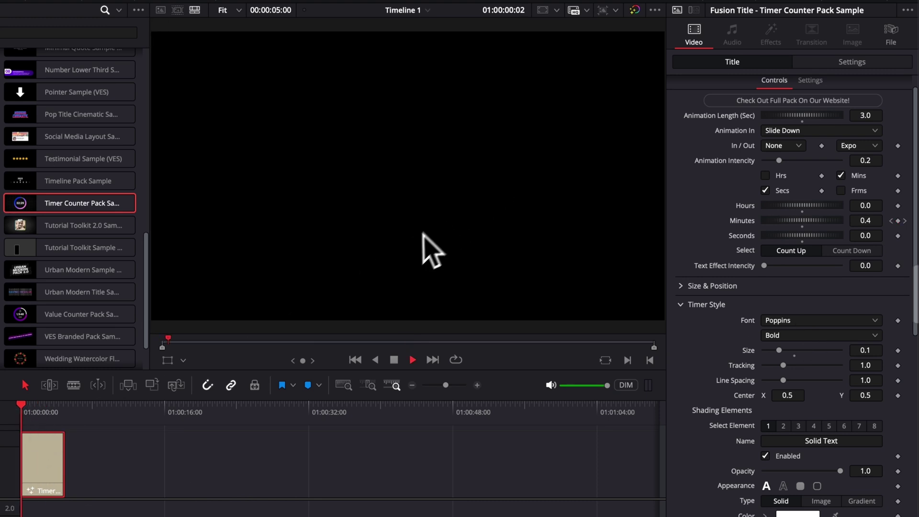
{"action": "key", "text": "space"}
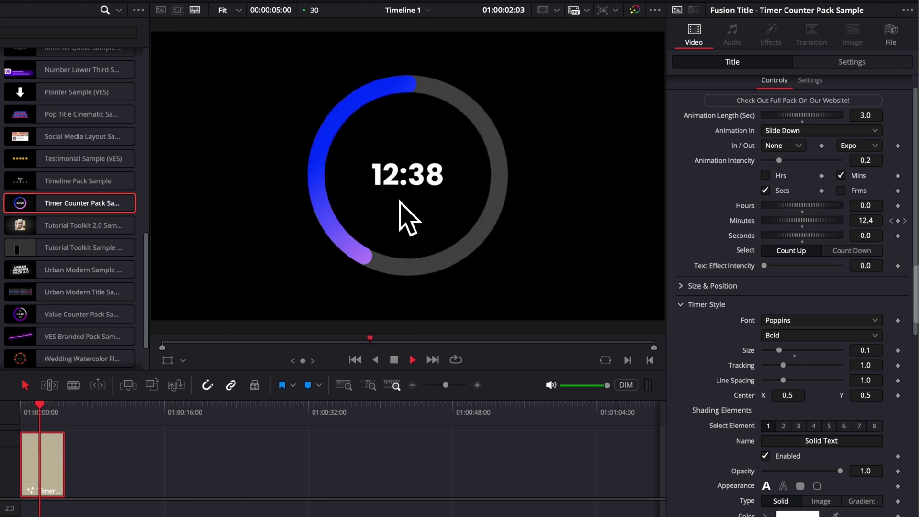
{"action": "key", "text": "space"}
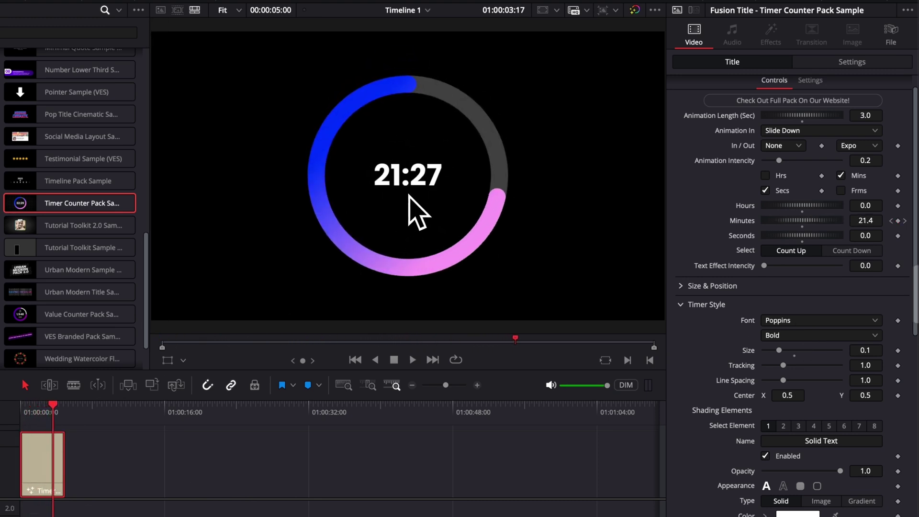
{"action": "left_click", "coordinate": [798, 321]}
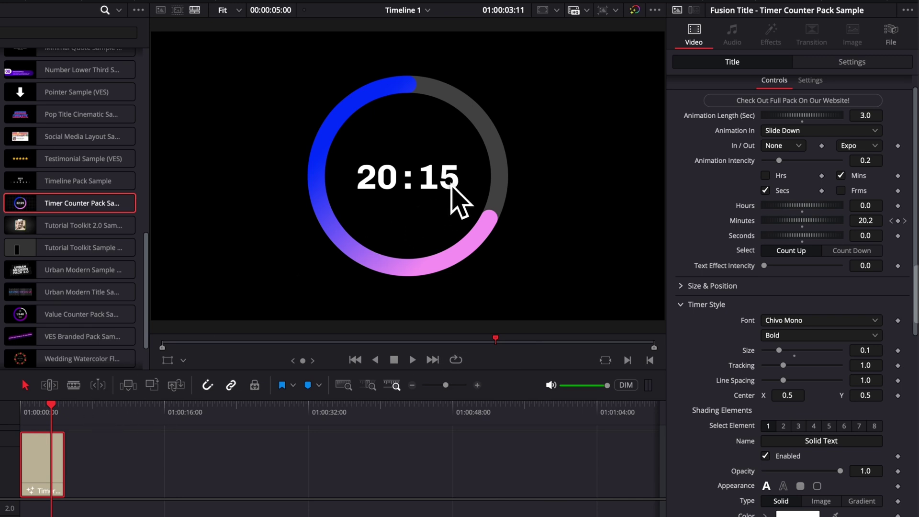
Step: Raise Text Effect Intensity to 0.5 to preview the glitch, then bring it back to 0.0
{"action": "left_click_drag", "start_coordinate": [48, 414], "coordinate": [34, 417]}
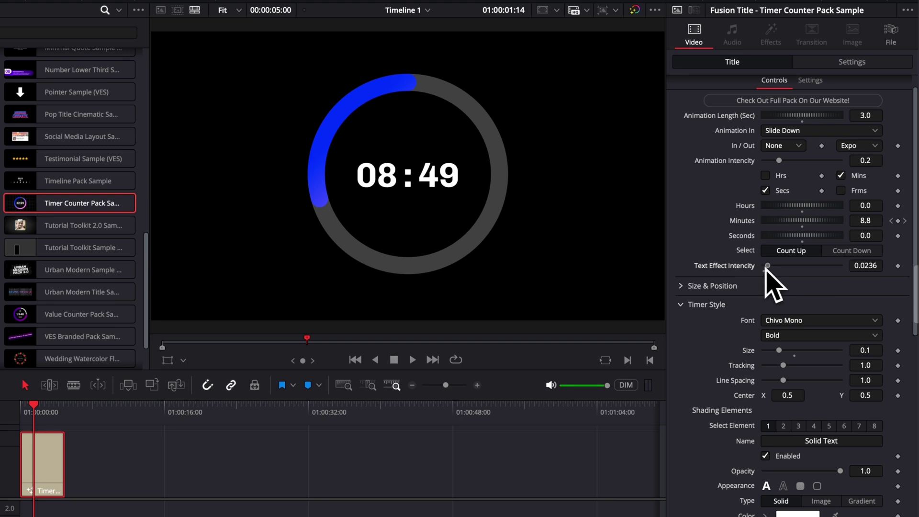
{"action": "left_click_drag", "start_coordinate": [767, 266], "coordinate": [842, 267]}
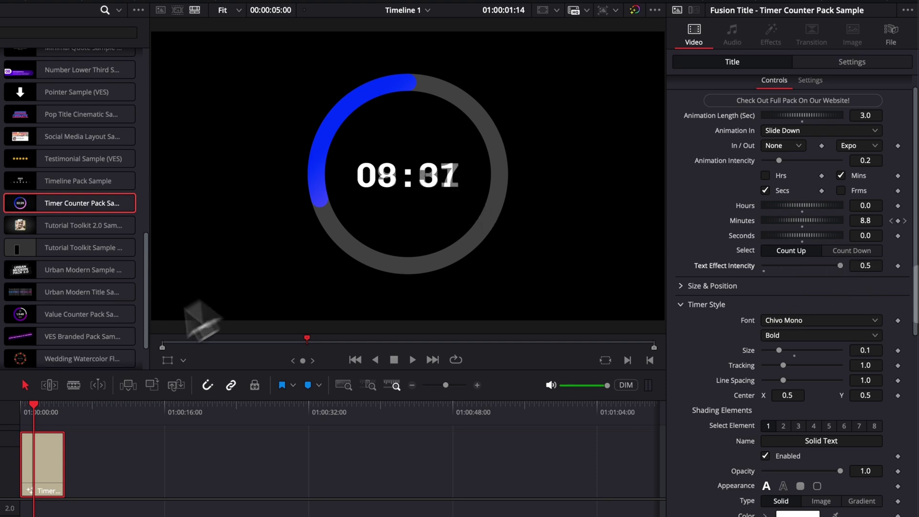
{"action": "left_click", "coordinate": [21, 414]}
{"action": "key", "text": "space"}
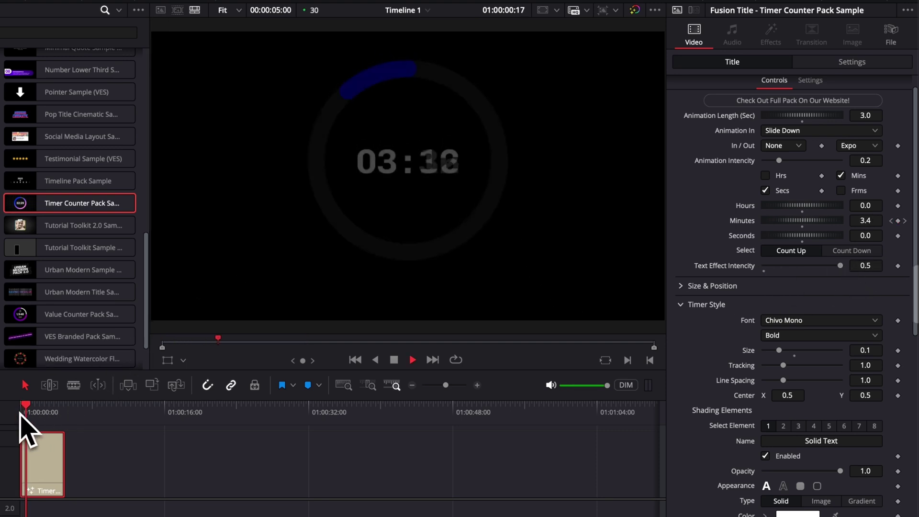
{"action": "key", "text": "space"}
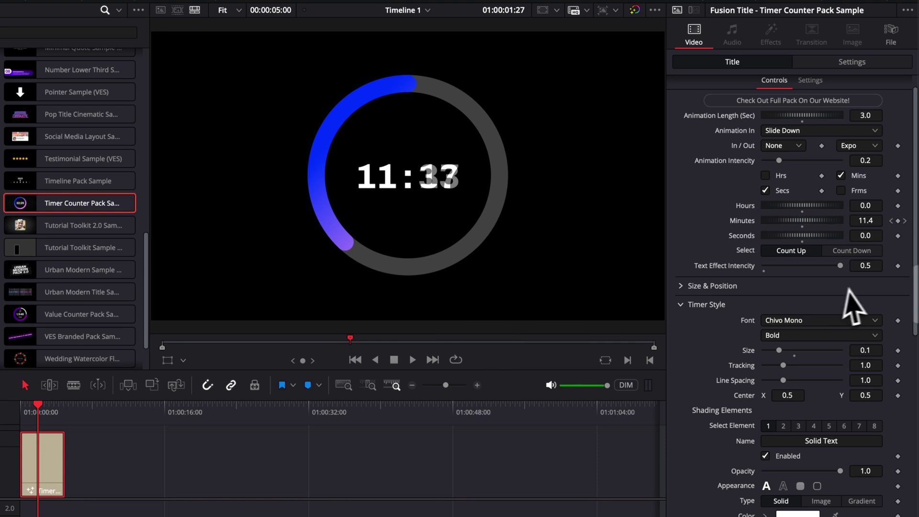
{"action": "left_click_drag", "start_coordinate": [841, 266], "coordinate": [814, 267]}
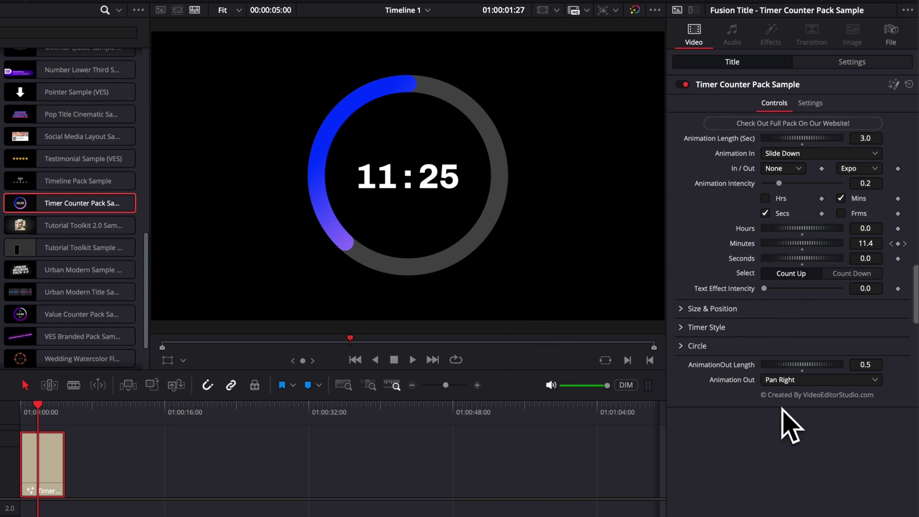
Step: Set the timer's Size to 0.66 and Center X to about 0.34 in Size & Position
{"action": "left_click", "coordinate": [688, 310]}
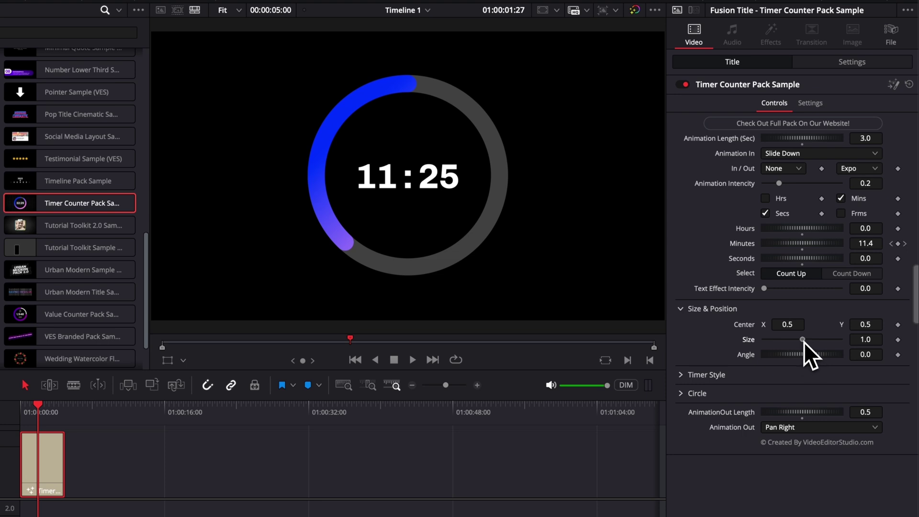
{"action": "left_click_drag", "start_coordinate": [803, 340], "coordinate": [748, 324]}
{"action": "left_click", "coordinate": [681, 310]}
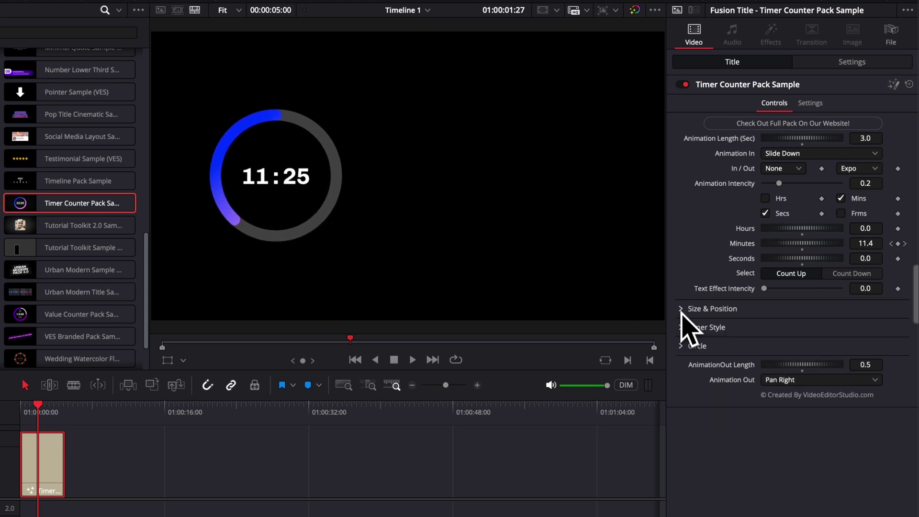
Step: Reduce the Timer Style text size to 0.0945 and select another shading element
{"action": "left_click", "coordinate": [681, 329]}
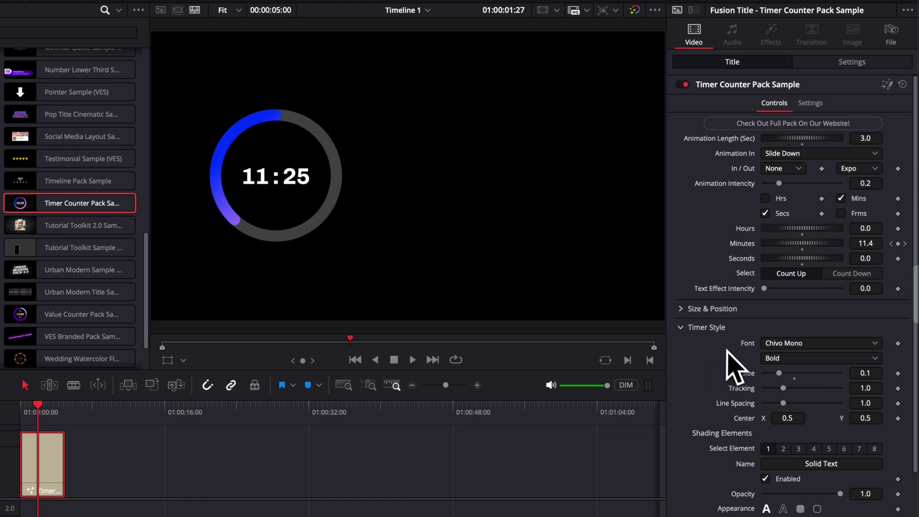
{"action": "scroll", "coordinate": [723, 354], "scroll_direction": "down", "scroll_amount": 2}
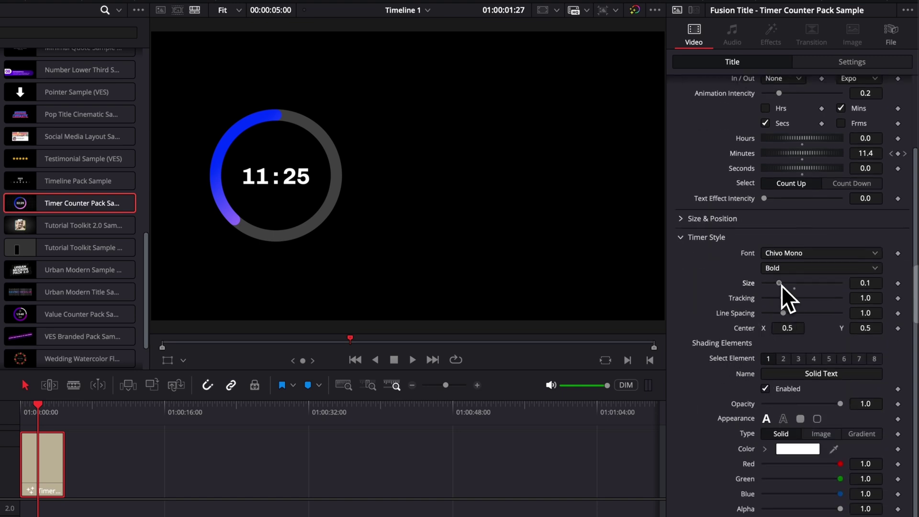
{"action": "left_click_drag", "start_coordinate": [781, 285], "coordinate": [780, 287]}
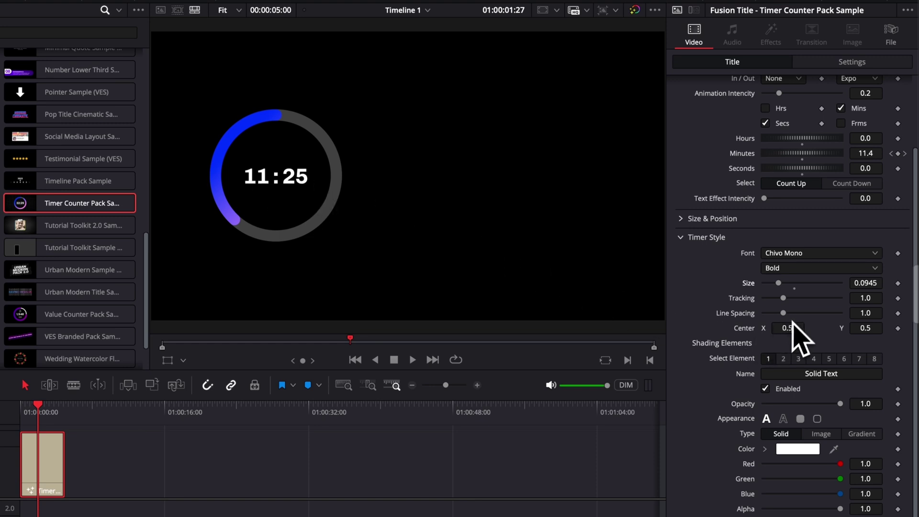
{"action": "scroll", "coordinate": [790, 344], "scroll_direction": "down", "scroll_amount": 2}
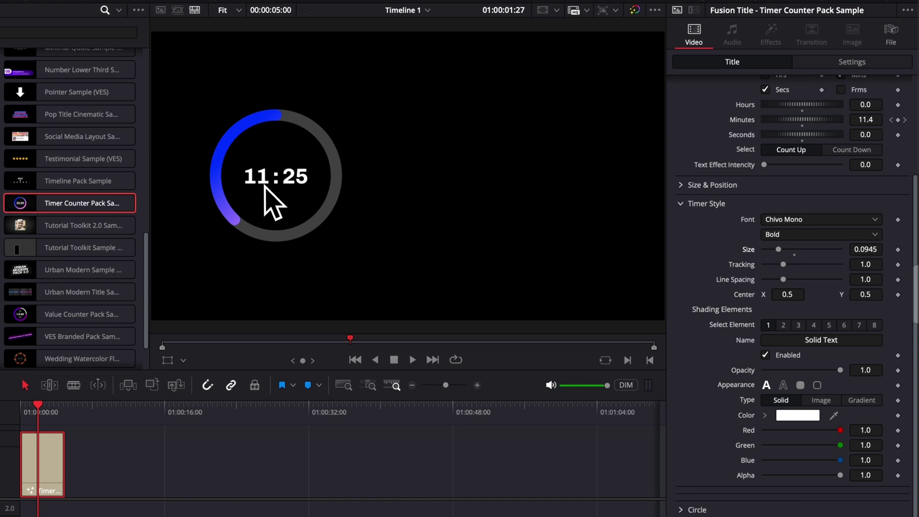
{"action": "left_click", "coordinate": [784, 327]}
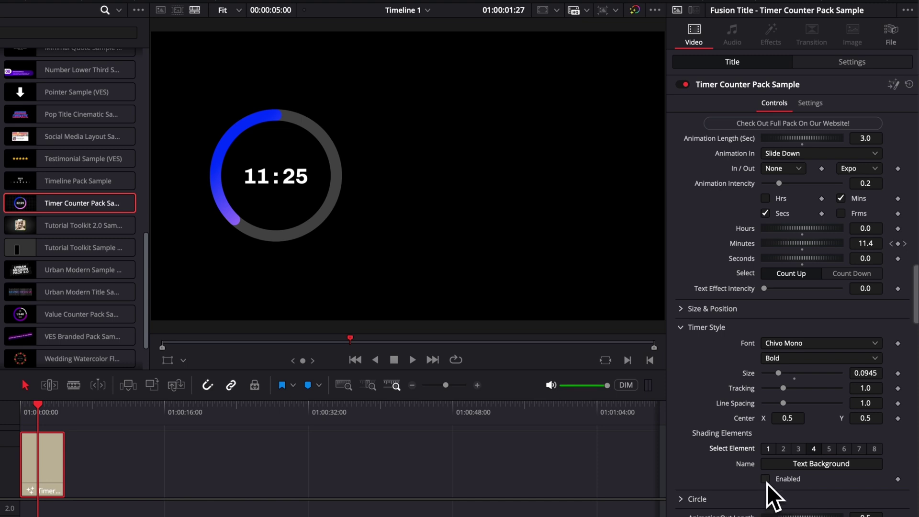
Step: Enable a solid grey Text Background, extended 0.16 horizontally with 0.346 roundness
{"action": "left_click", "coordinate": [765, 479]}
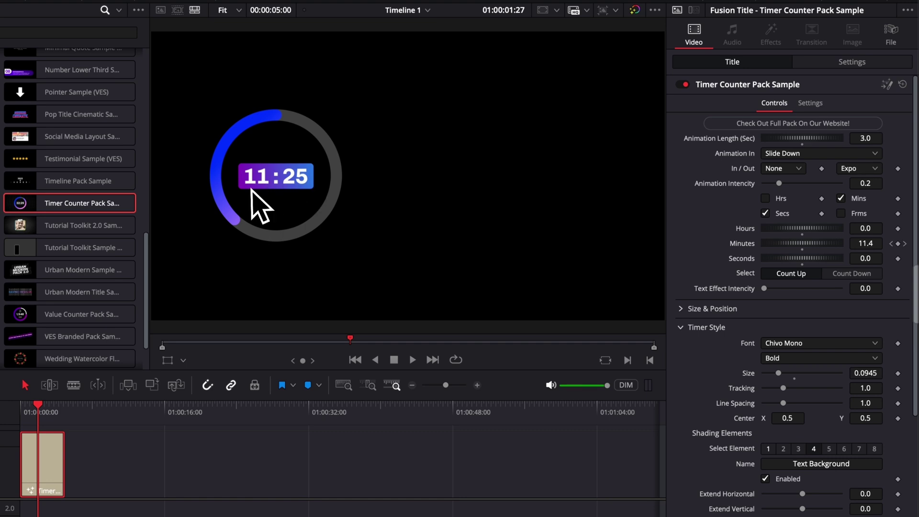
{"action": "scroll", "coordinate": [795, 371], "scroll_direction": "down", "scroll_amount": 5}
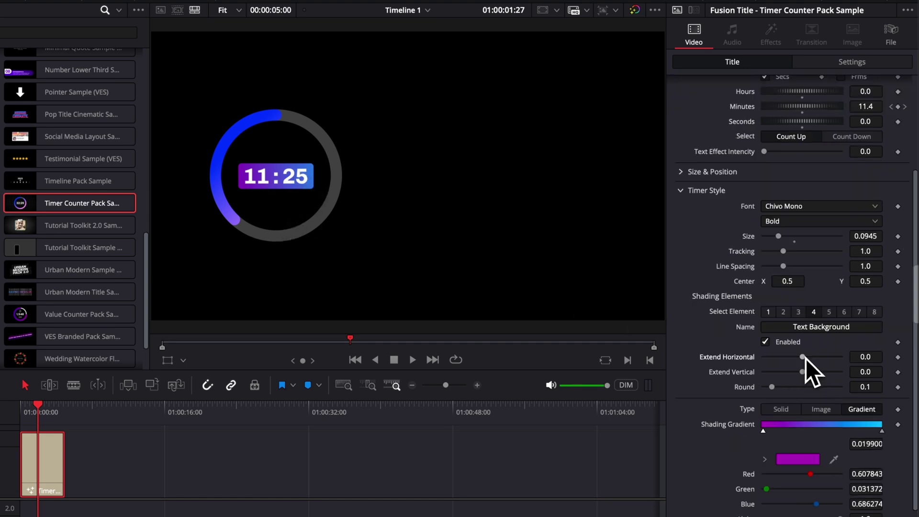
{"action": "left_click_drag", "start_coordinate": [805, 359], "coordinate": [809, 358]}
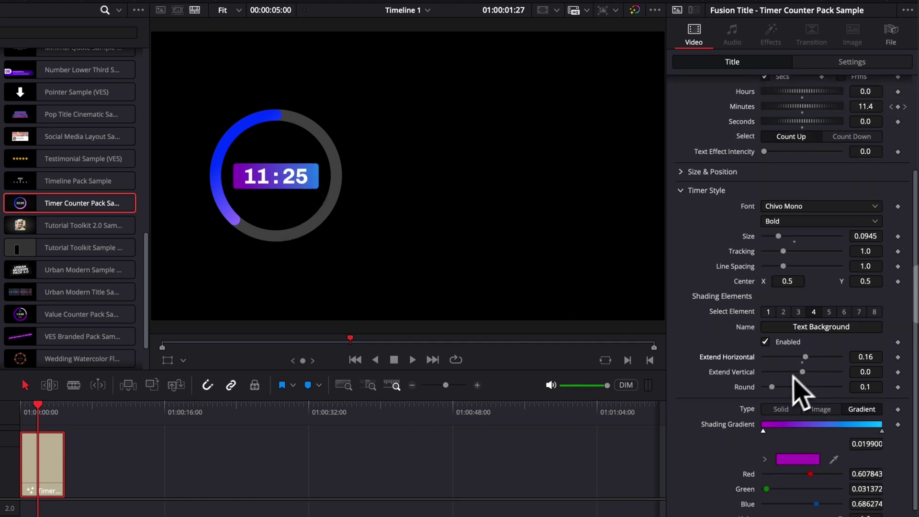
{"action": "mouse_move", "coordinate": [775, 391]}
{"action": "left_mouse_down"}
{"action": "mouse_move", "coordinate": [810, 389]}
{"action": "mouse_move", "coordinate": [792, 390]}
{"action": "left_mouse_up"}
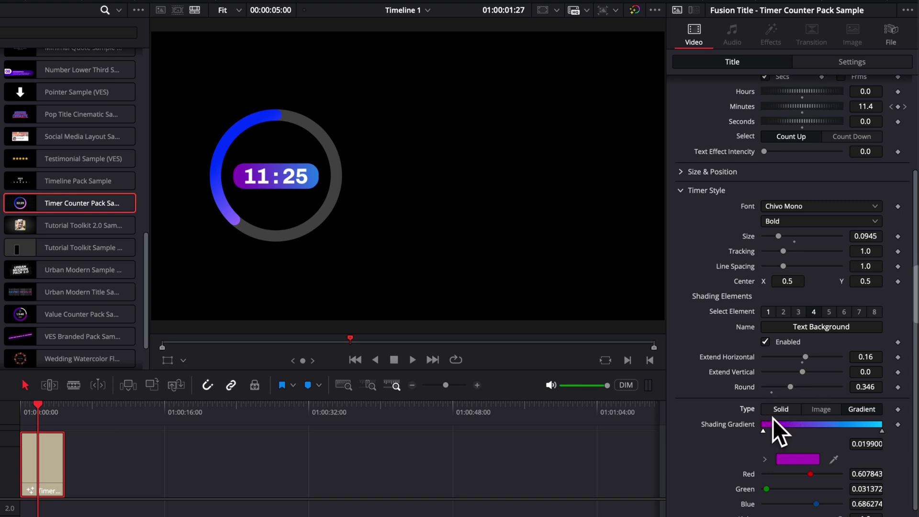
{"action": "left_click", "coordinate": [778, 410]}
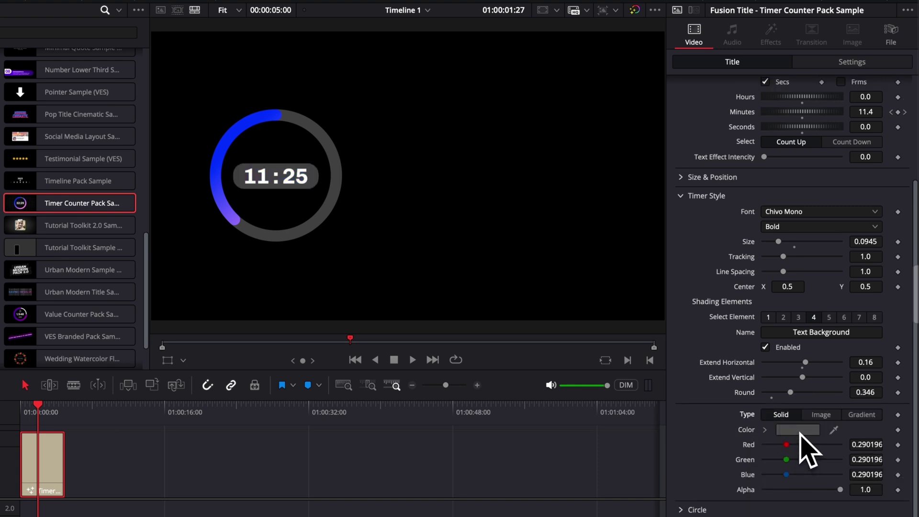
{"action": "left_click", "coordinate": [829, 317]}
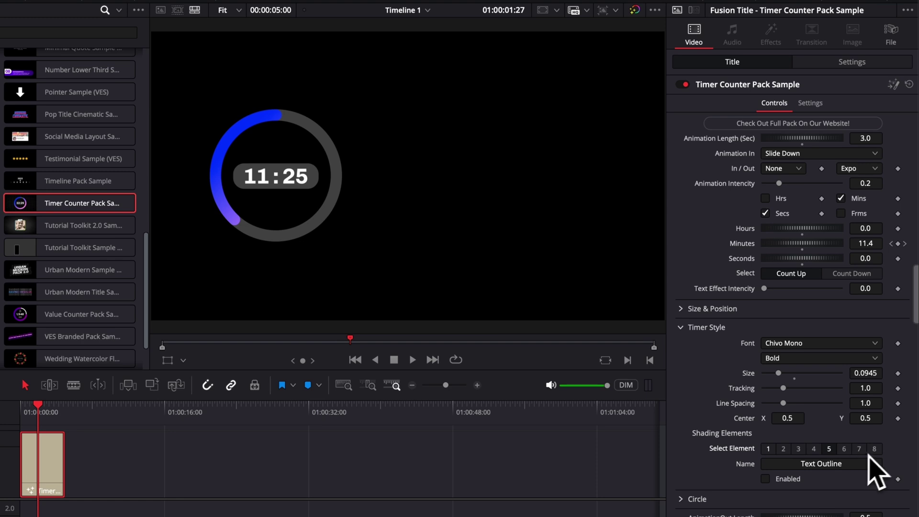
{"action": "left_click", "coordinate": [682, 327]}
Step: Thin the ring to Border Width 0.0087 and set its Width to 0.371
{"action": "left_click", "coordinate": [681, 346]}
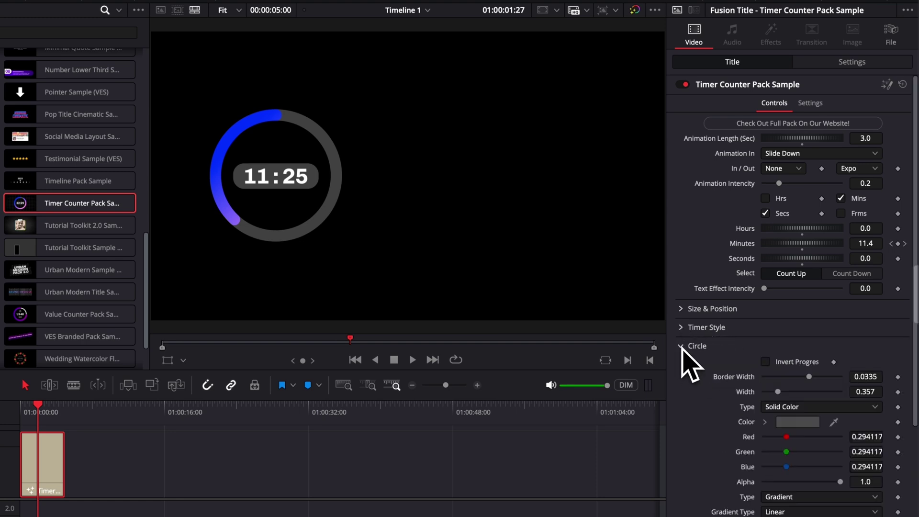
{"action": "scroll", "coordinate": [683, 353], "scroll_direction": "down", "scroll_amount": 3}
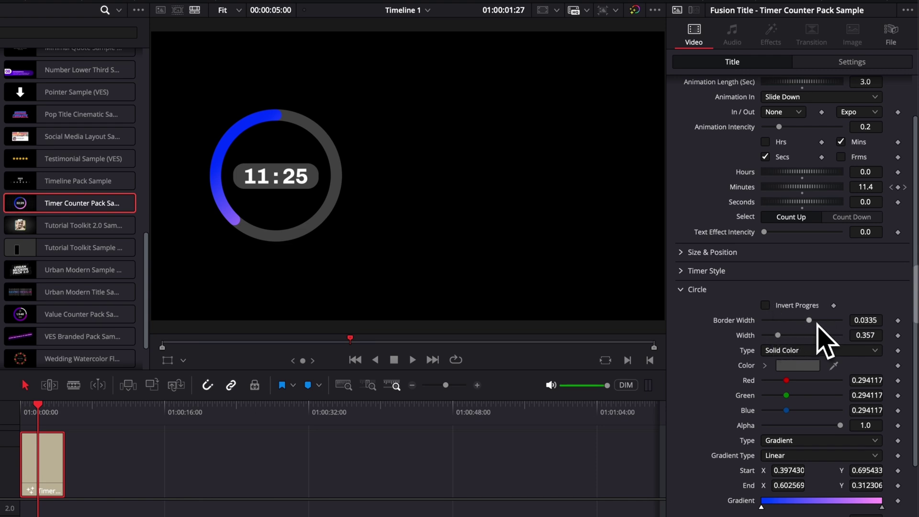
{"action": "left_click_drag", "start_coordinate": [862, 320], "coordinate": [833, 320]}
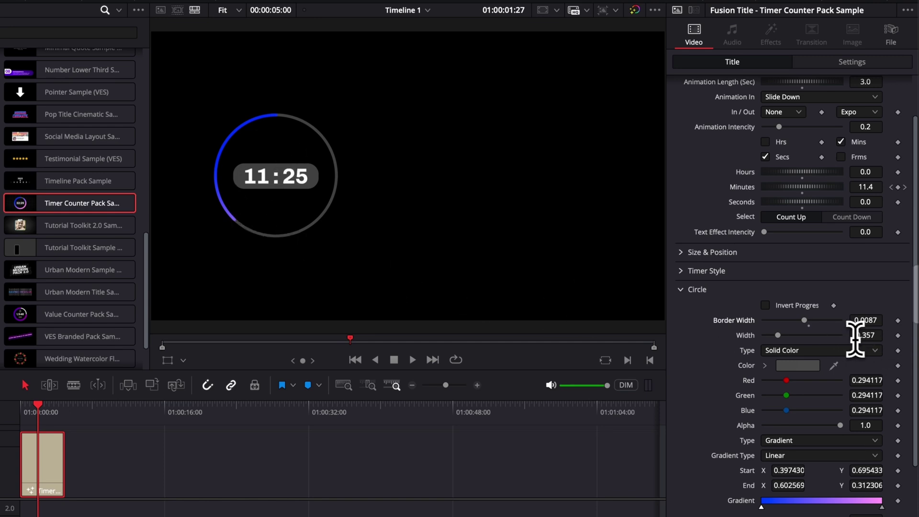
{"action": "left_click_drag", "start_coordinate": [865, 335], "coordinate": [905, 335]}
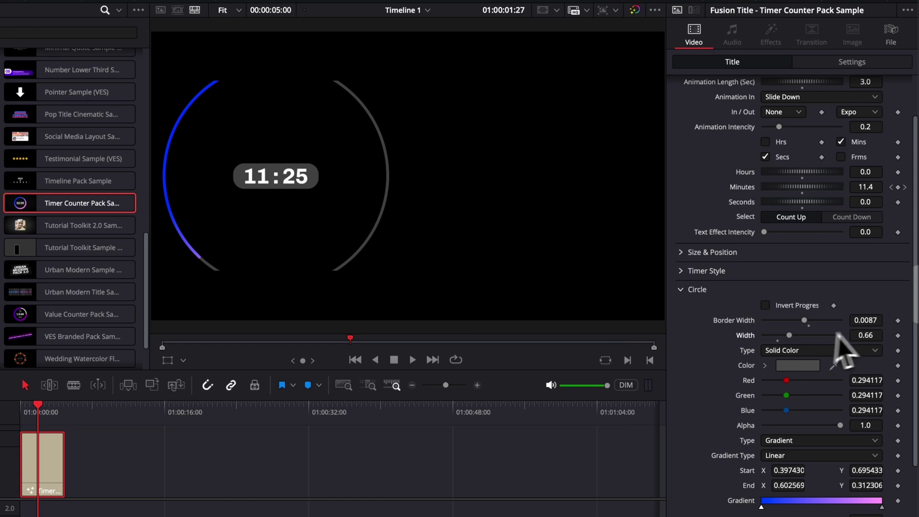
{"action": "left_click_drag", "start_coordinate": [849, 335], "coordinate": [809, 335]}
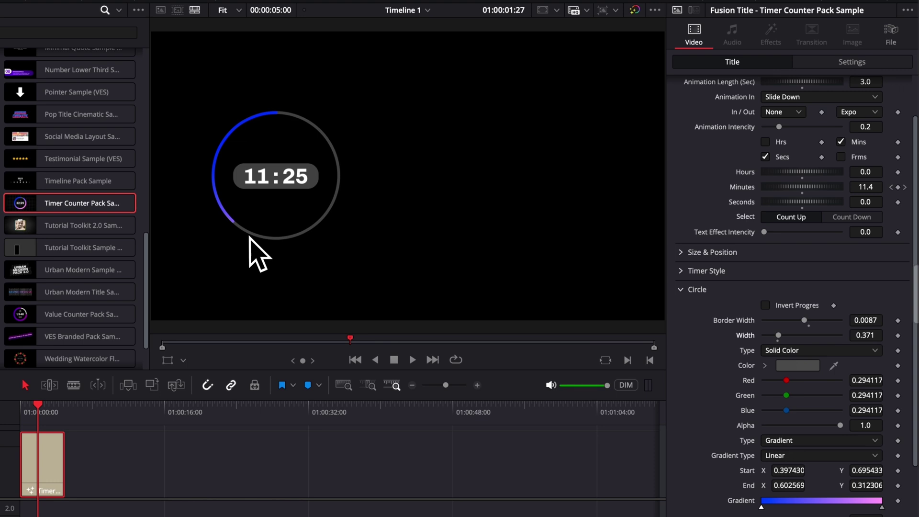
Step: Change the progress arc's Type to Solid Color and pick a magenta colour
{"action": "scroll", "coordinate": [790, 297], "scroll_direction": "down", "scroll_amount": 2}
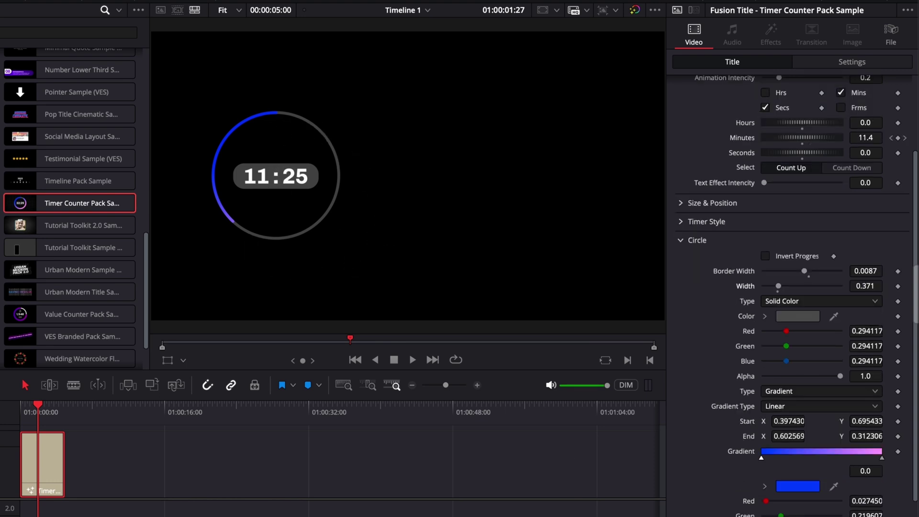
{"action": "scroll", "coordinate": [809, 498], "scroll_direction": "down", "scroll_amount": 2}
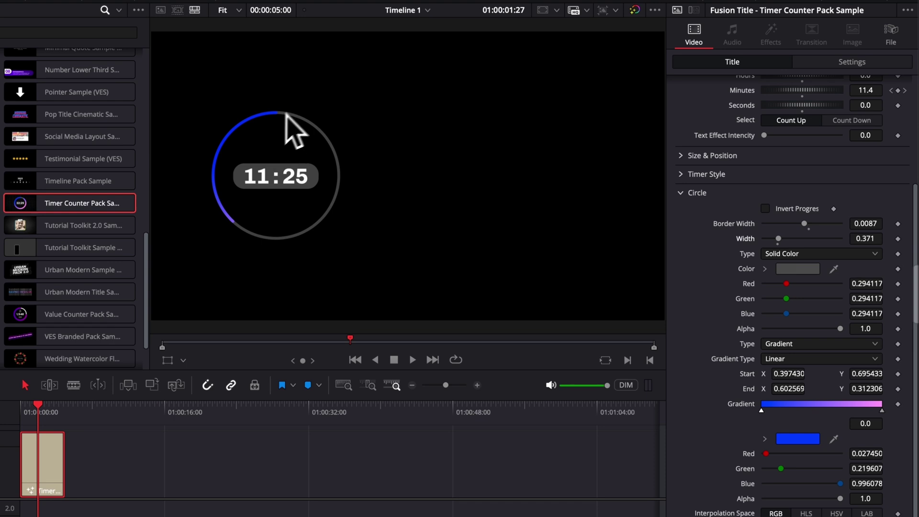
{"action": "left_click", "coordinate": [817, 344]}
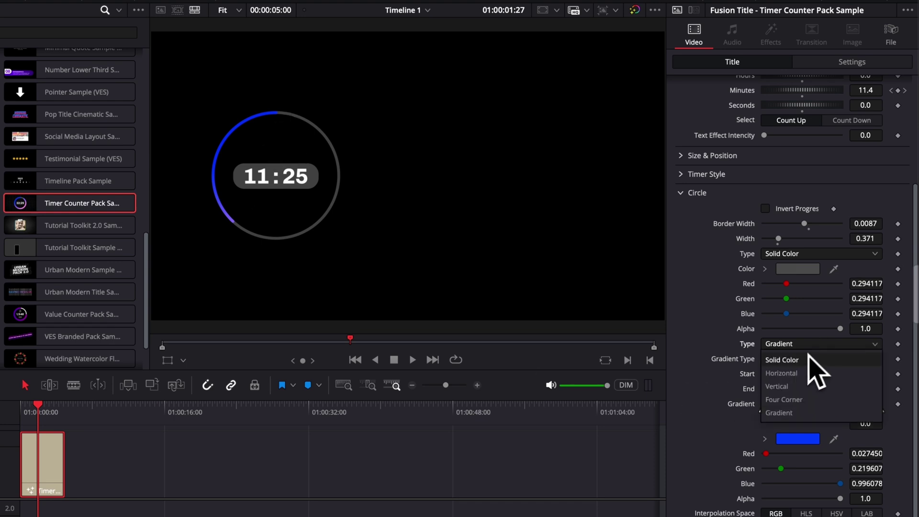
{"action": "left_click", "coordinate": [799, 360]}
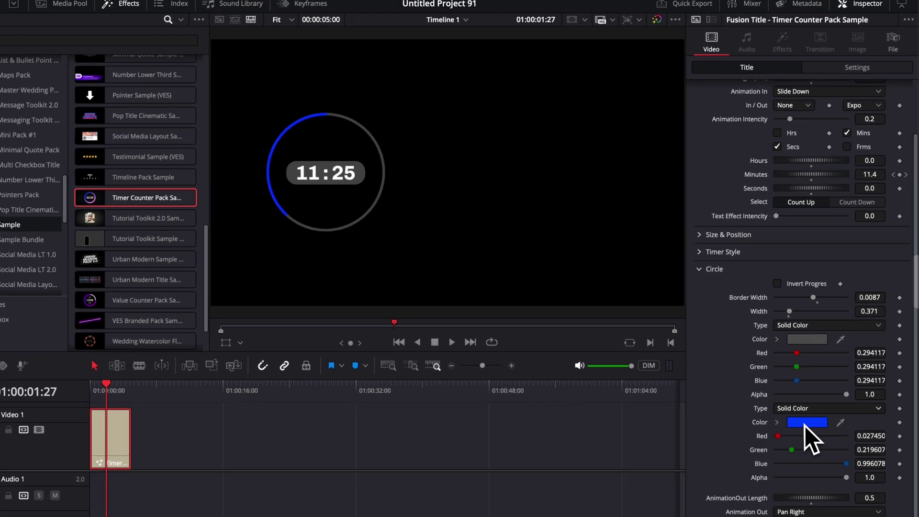
{"action": "left_click", "coordinate": [807, 422]}
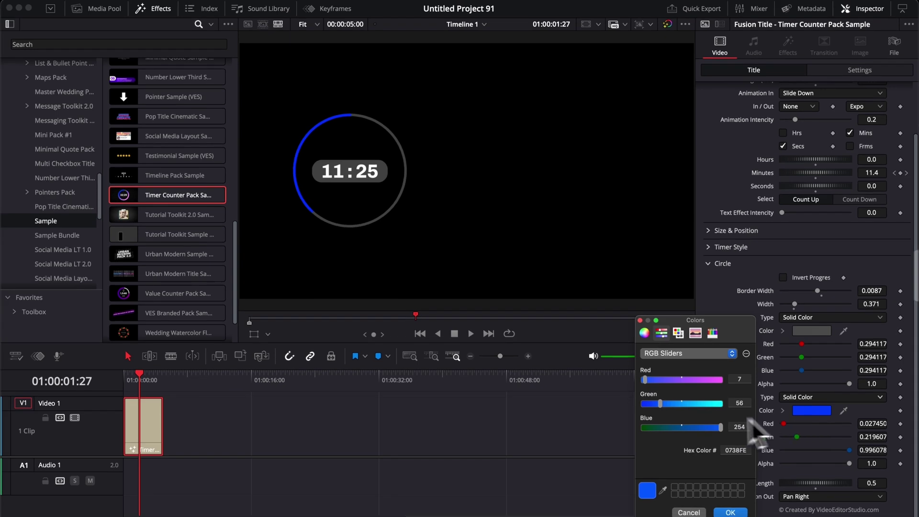
{"action": "left_click_drag", "start_coordinate": [632, 390], "coordinate": [693, 391]}
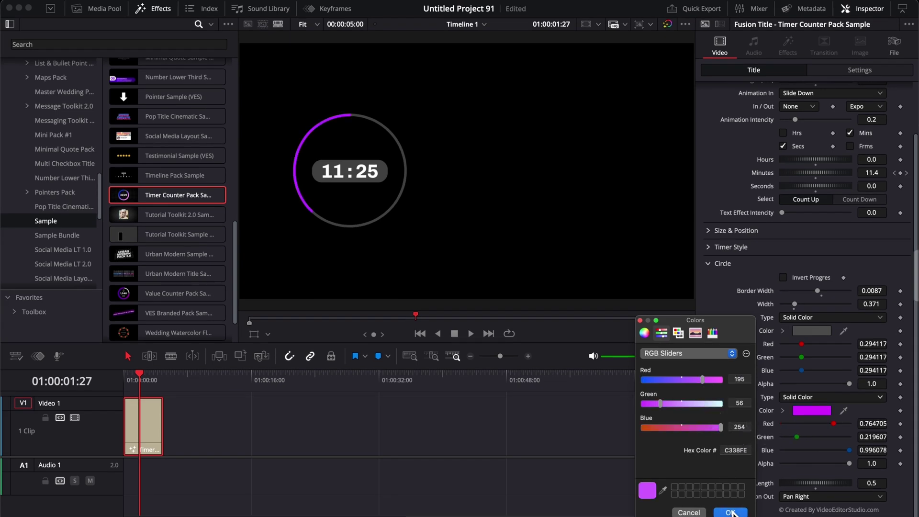
{"action": "left_click", "coordinate": [730, 513]}
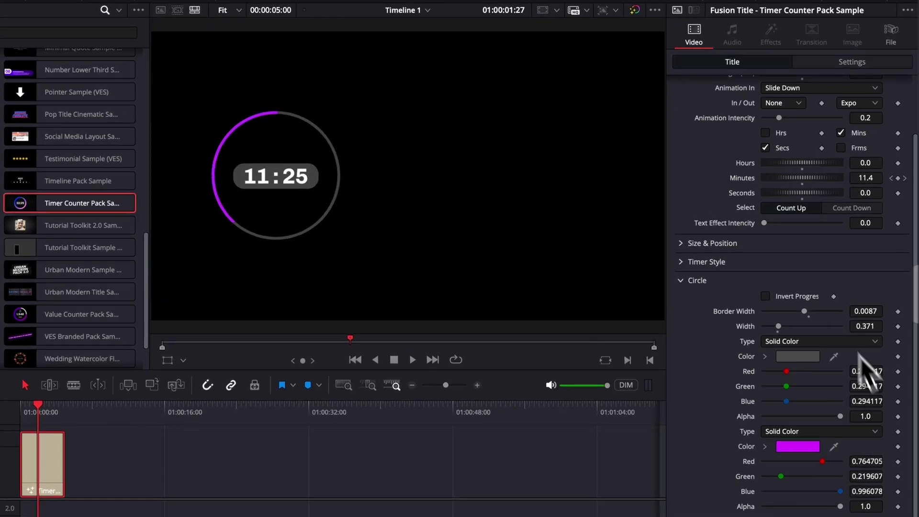
{"action": "left_click", "coordinate": [710, 265]}
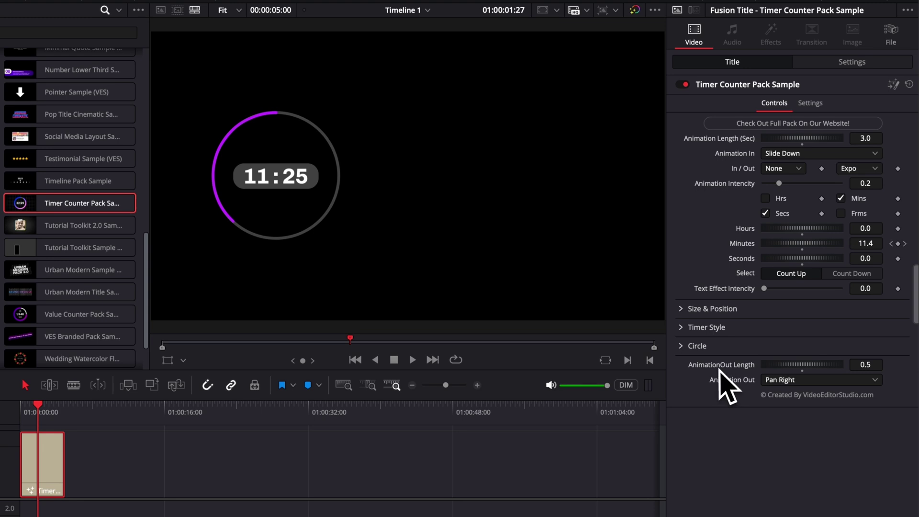